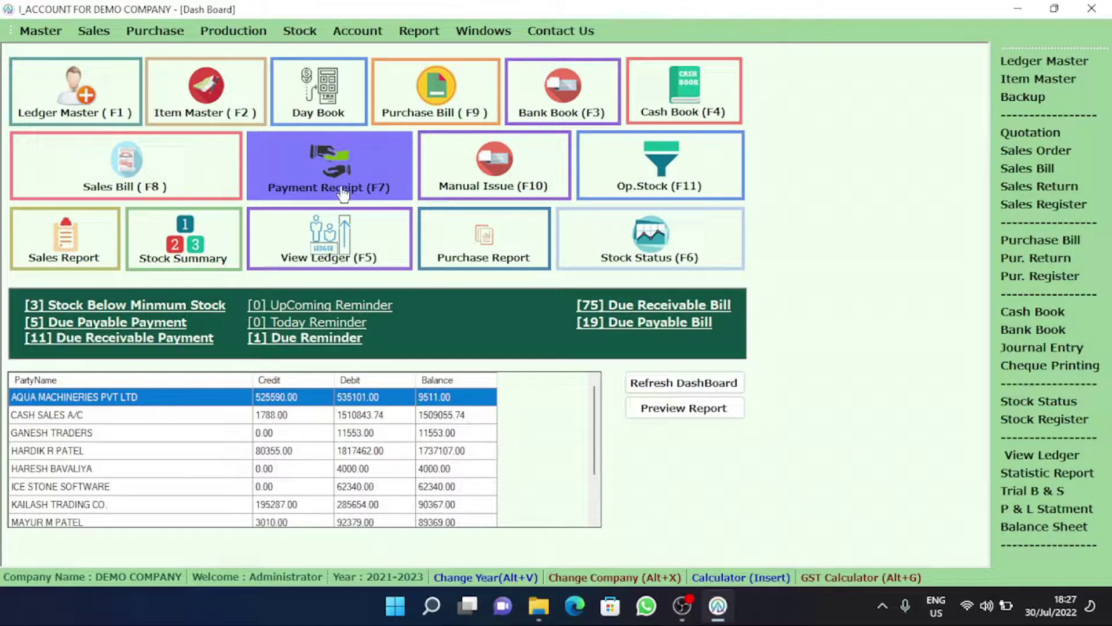
- Review the dashboard lists for stock below minimum, due receivable payments, due receivable bills and due payable bills
left_click(135, 308)
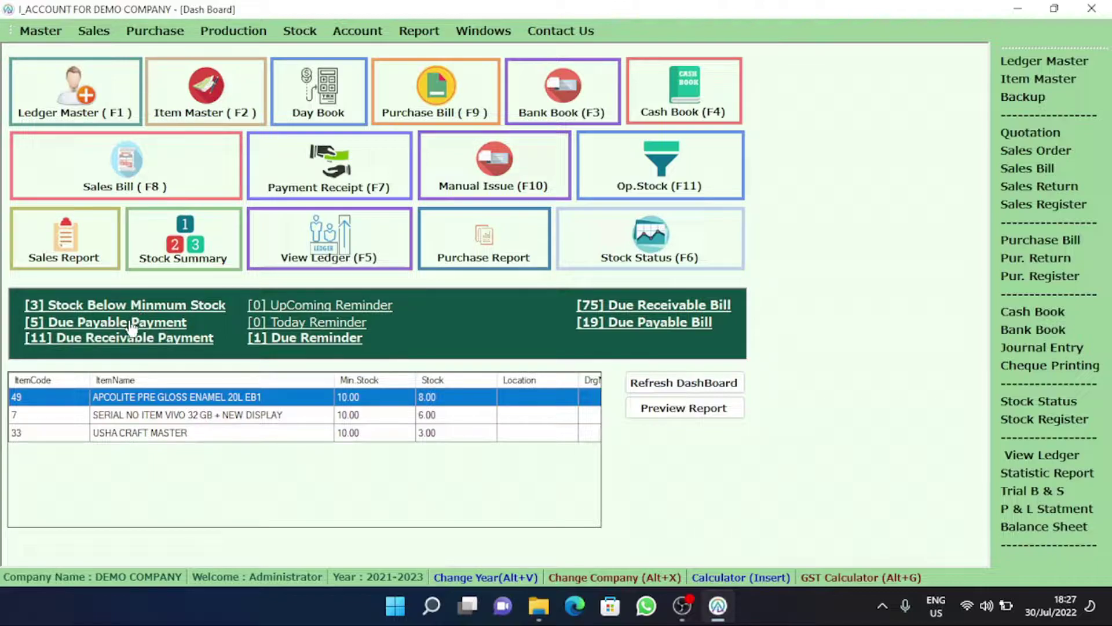
left_click(131, 338)
left_click(129, 341)
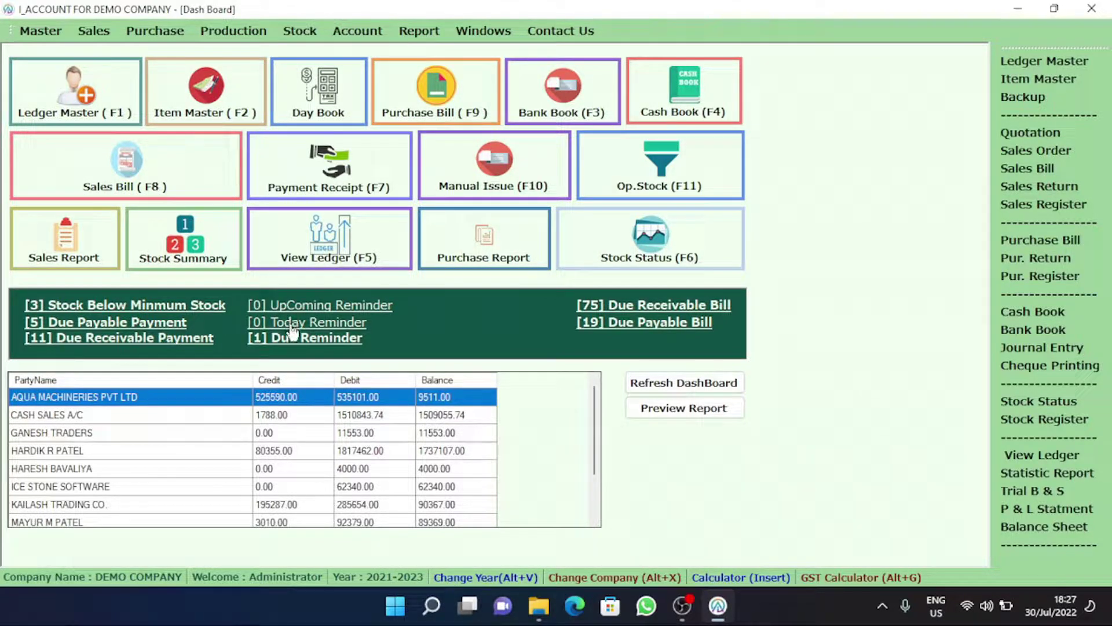
left_click(645, 309)
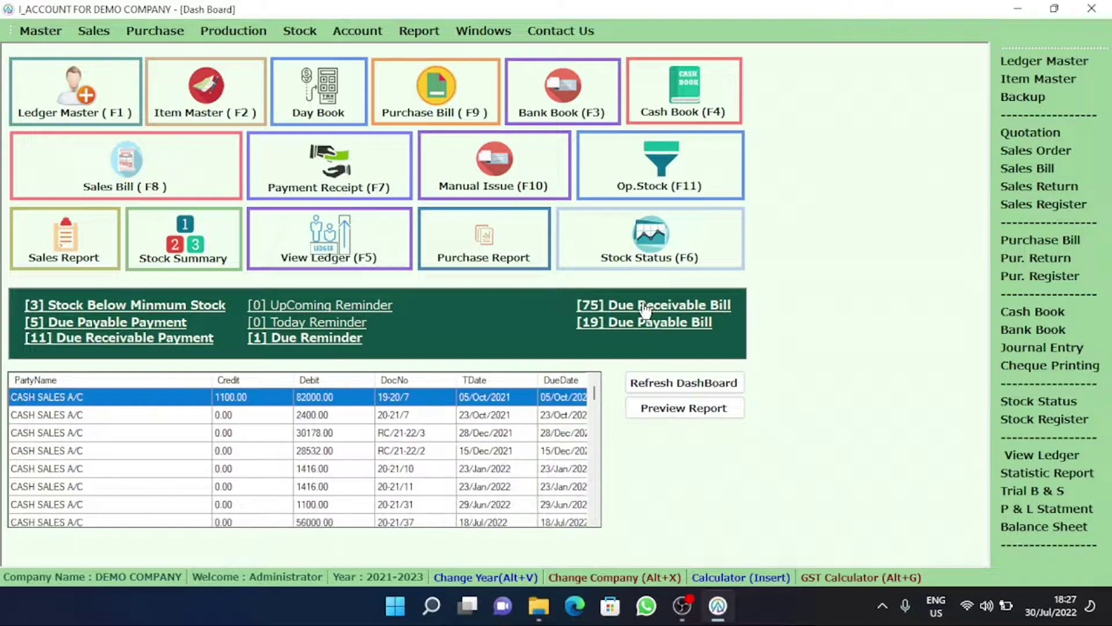
left_click(646, 325)
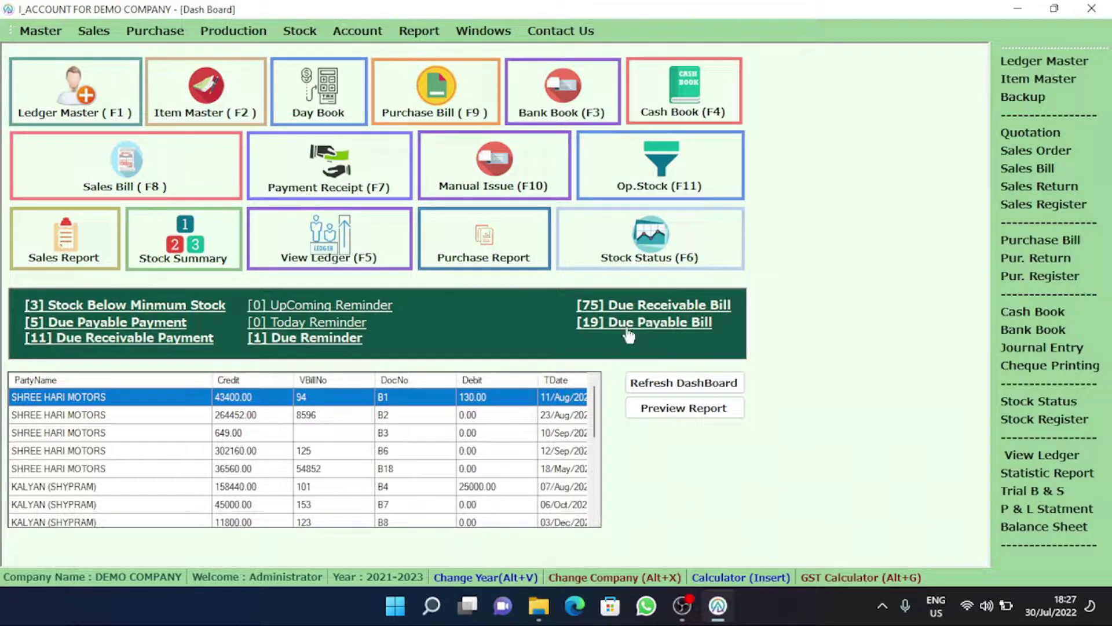
- Open Ledger Master to examine the party details form, then return to the dashboard
left_click(40, 31)
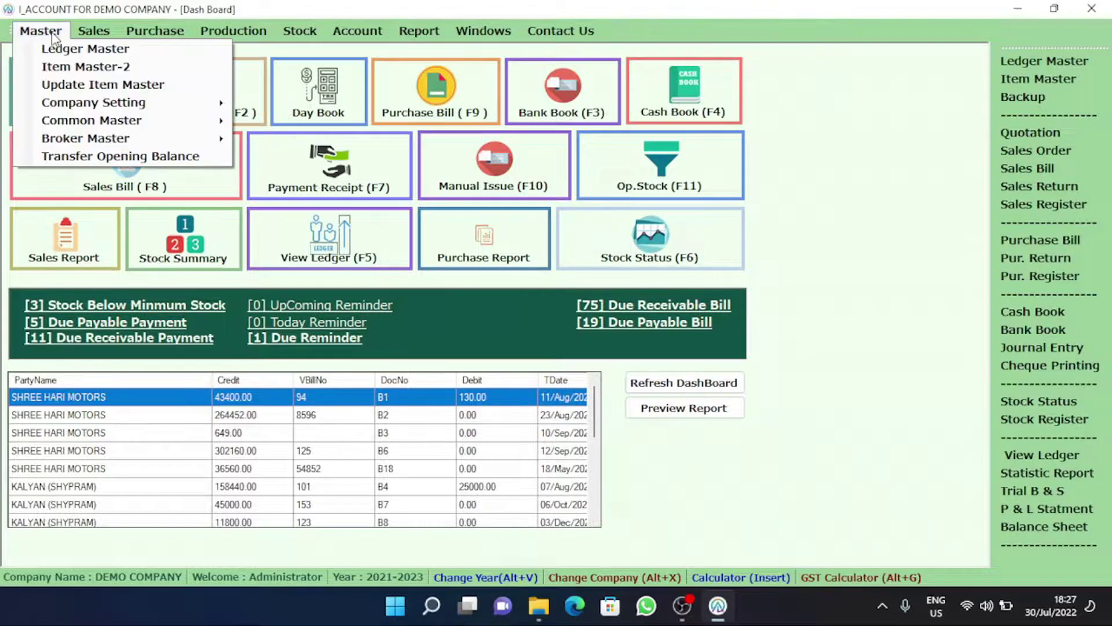
left_click(95, 51)
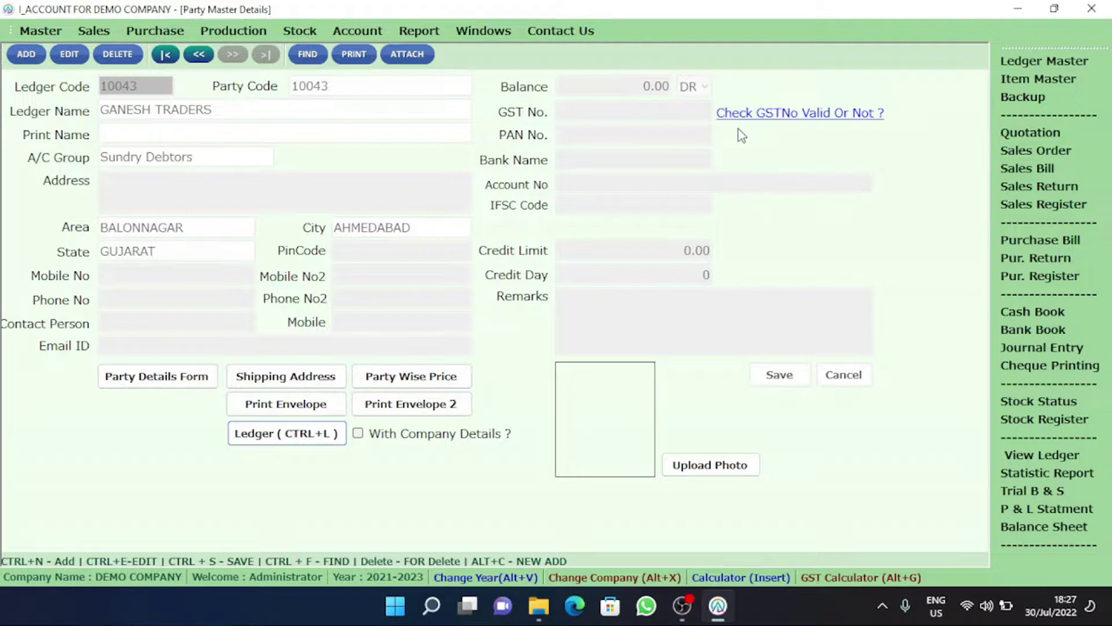
key("Escape")
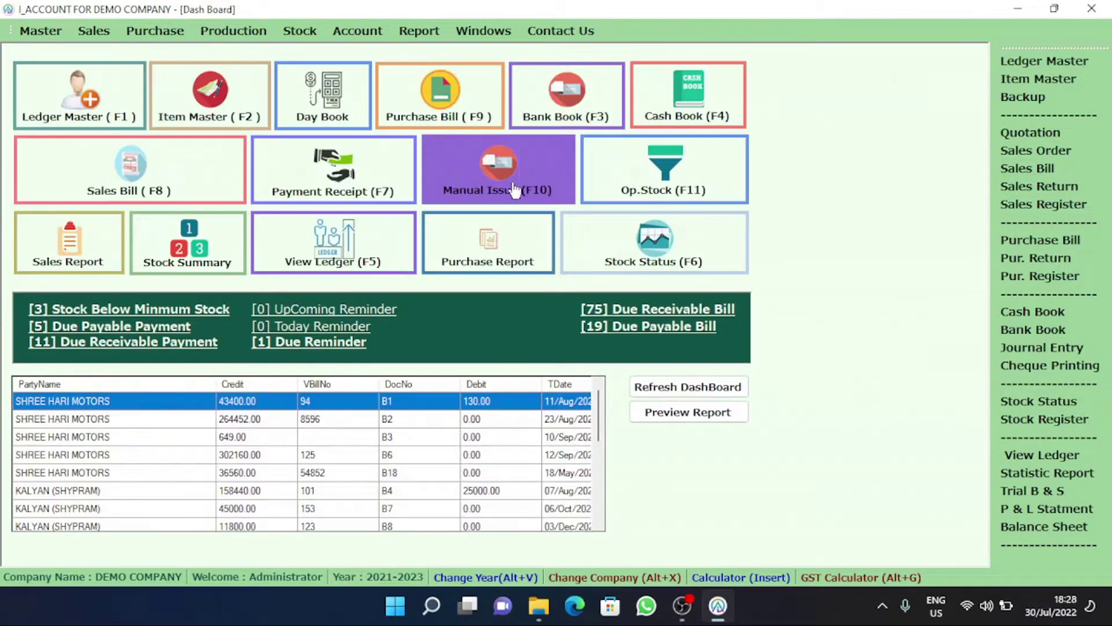
left_click(45, 30)
mouse_move(93, 103)
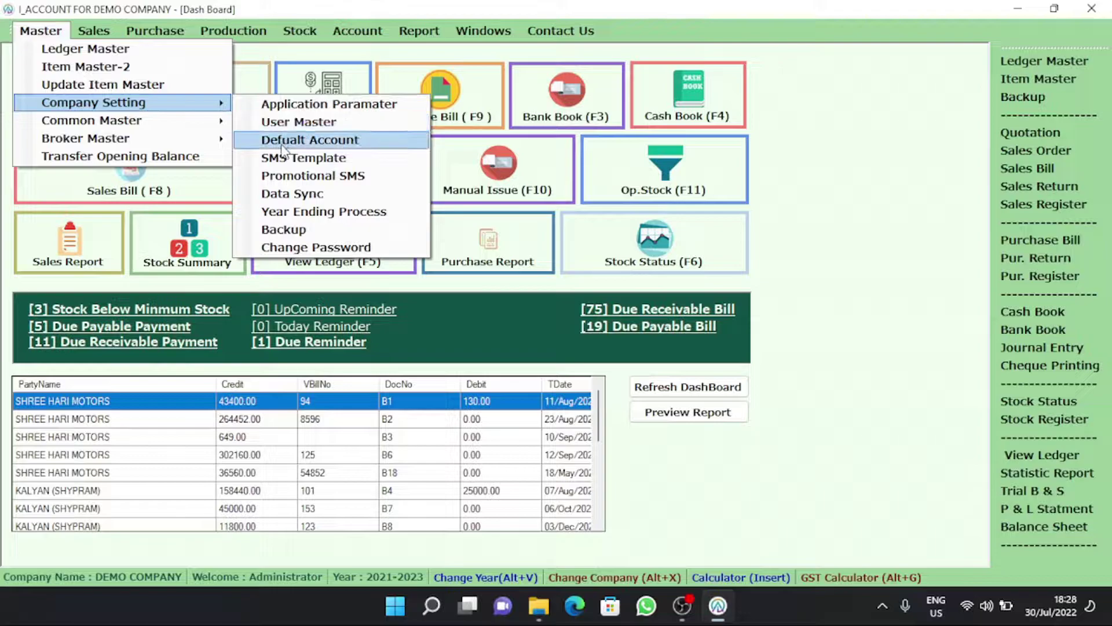
mouse_move(206, 122)
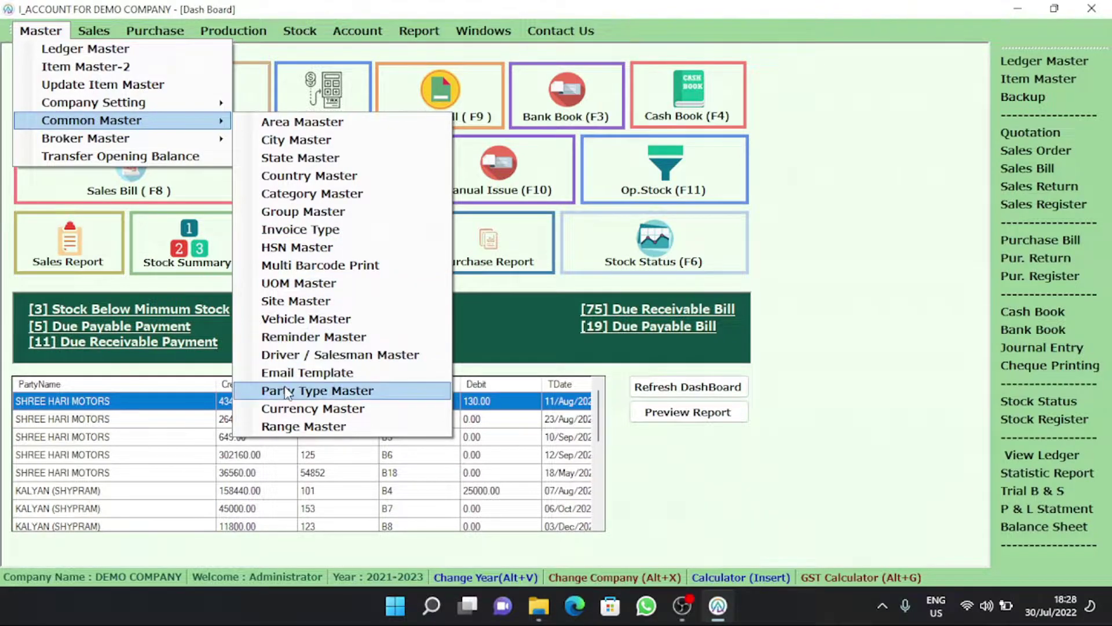
left_click(718, 478)
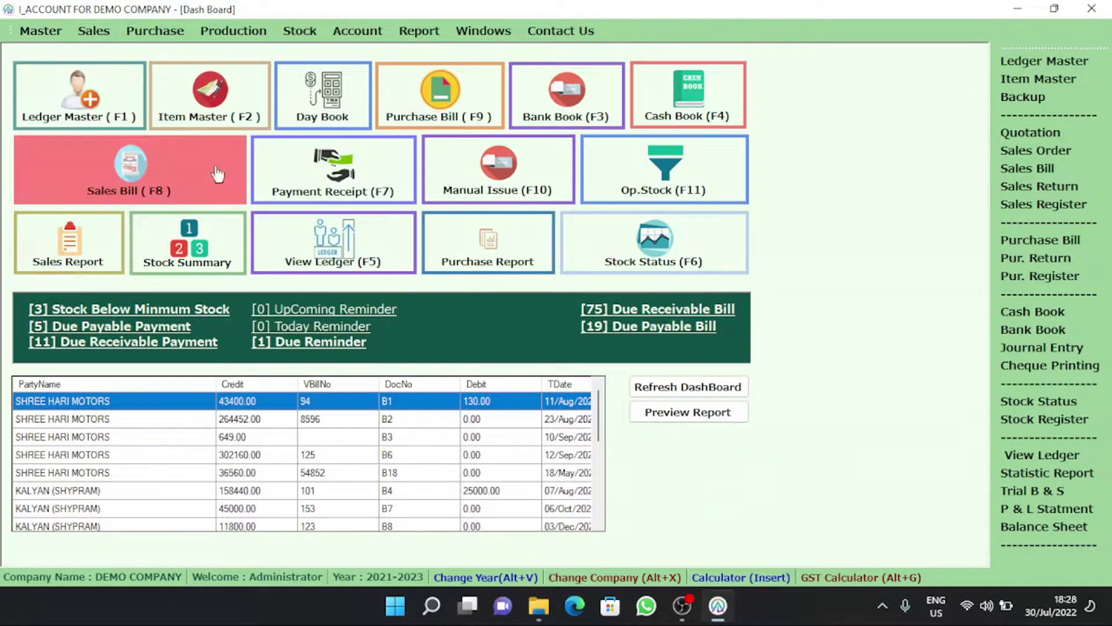
- Add a new tax sales bill dated 30/07/2022 and choose PATIDAR COMPUTER as the customer
left_click(98, 32)
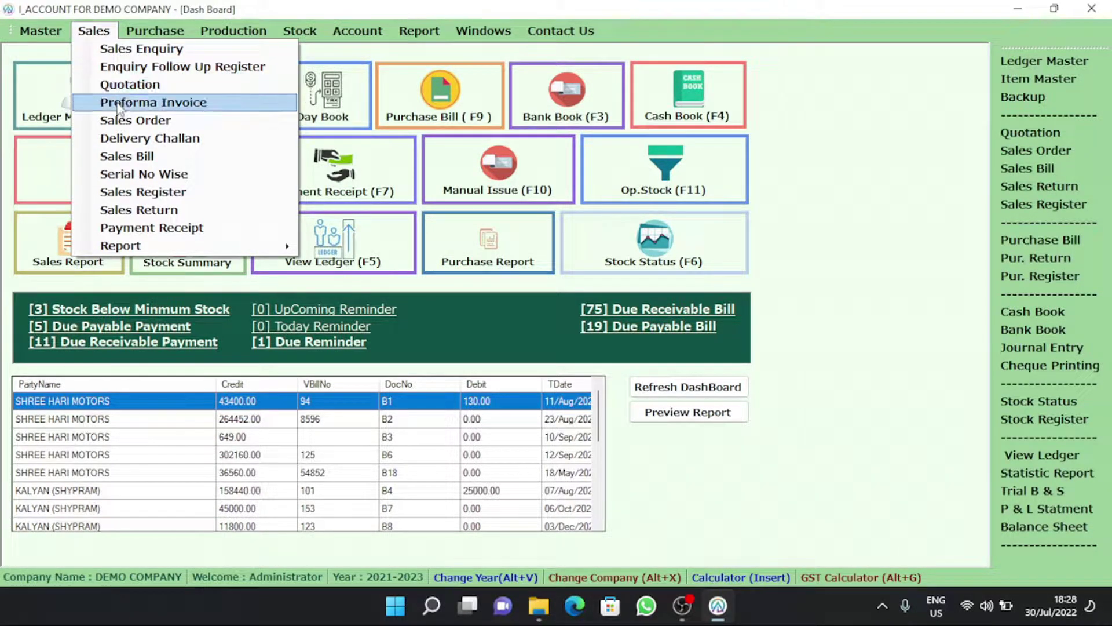
left_click(120, 158)
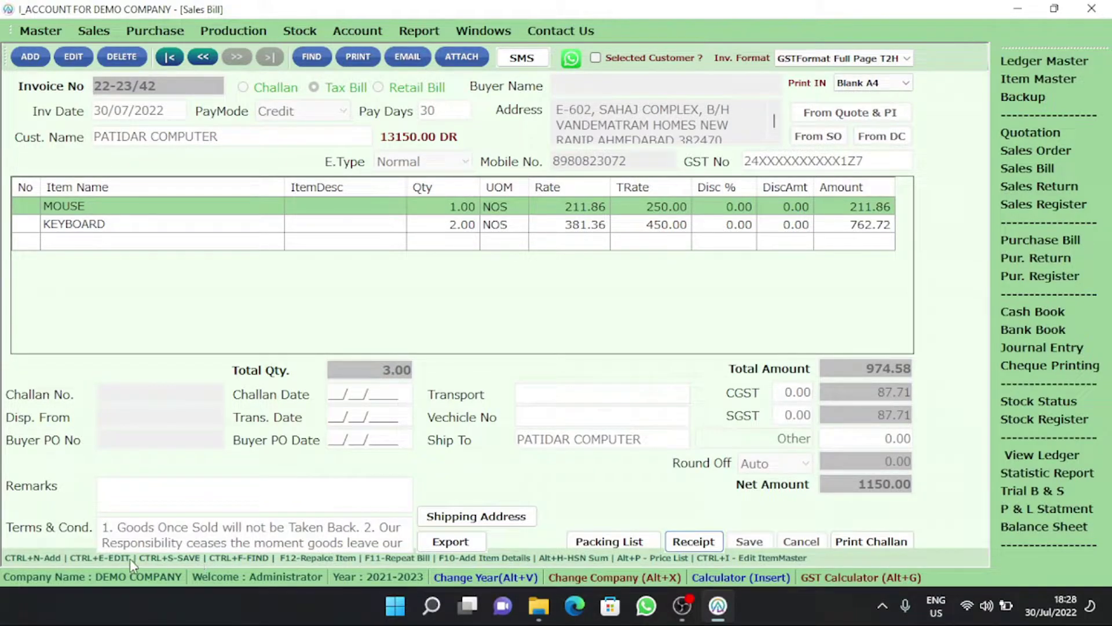
left_click(38, 60)
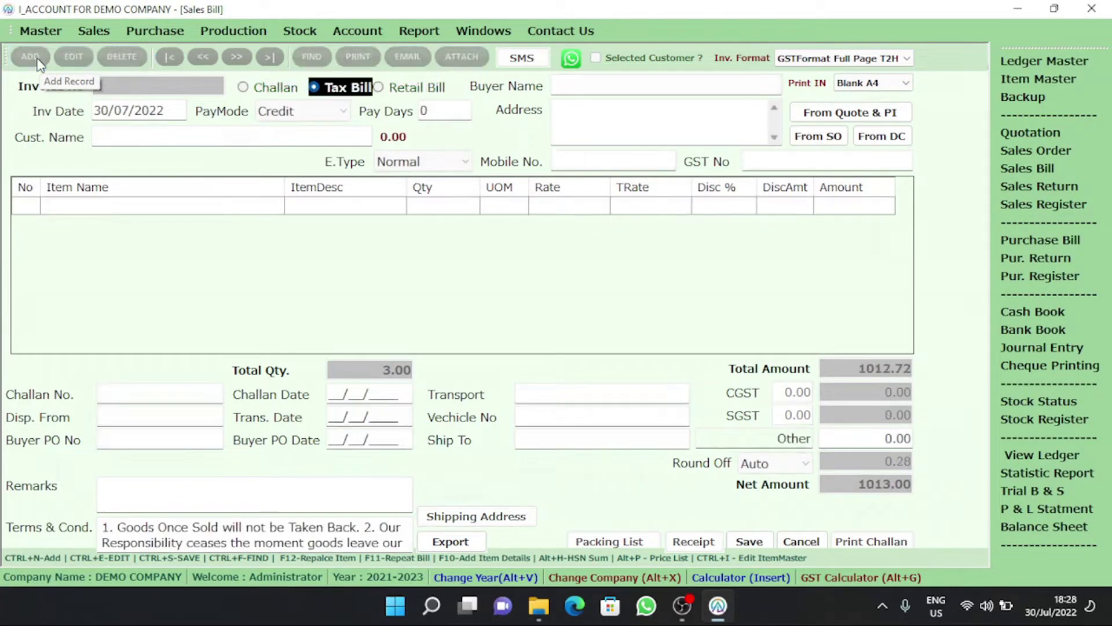
key("Return")
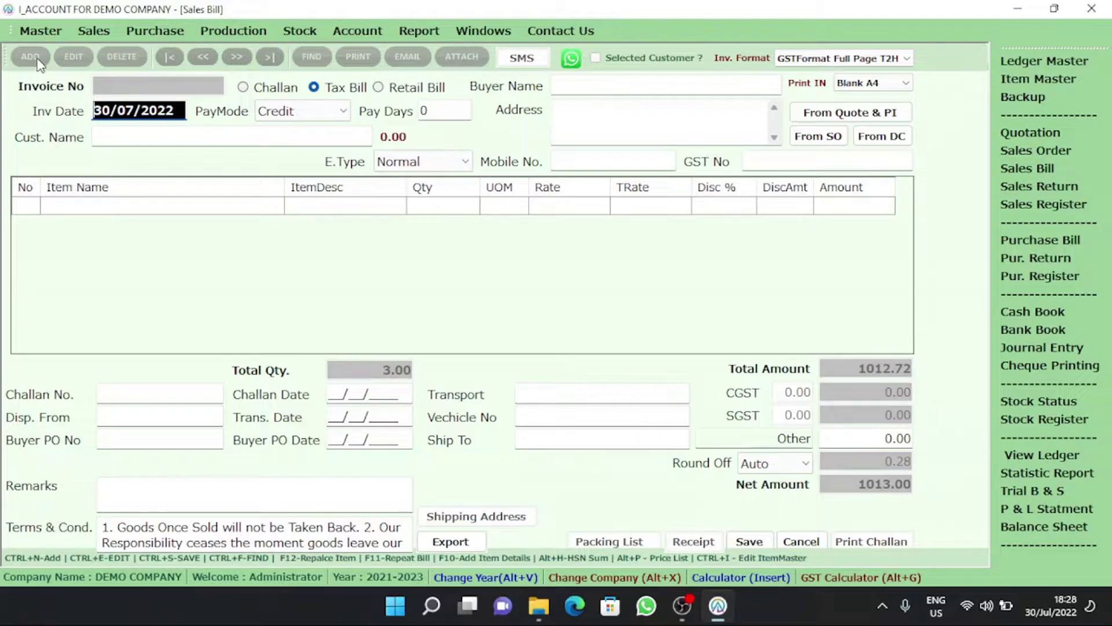
key("Return")
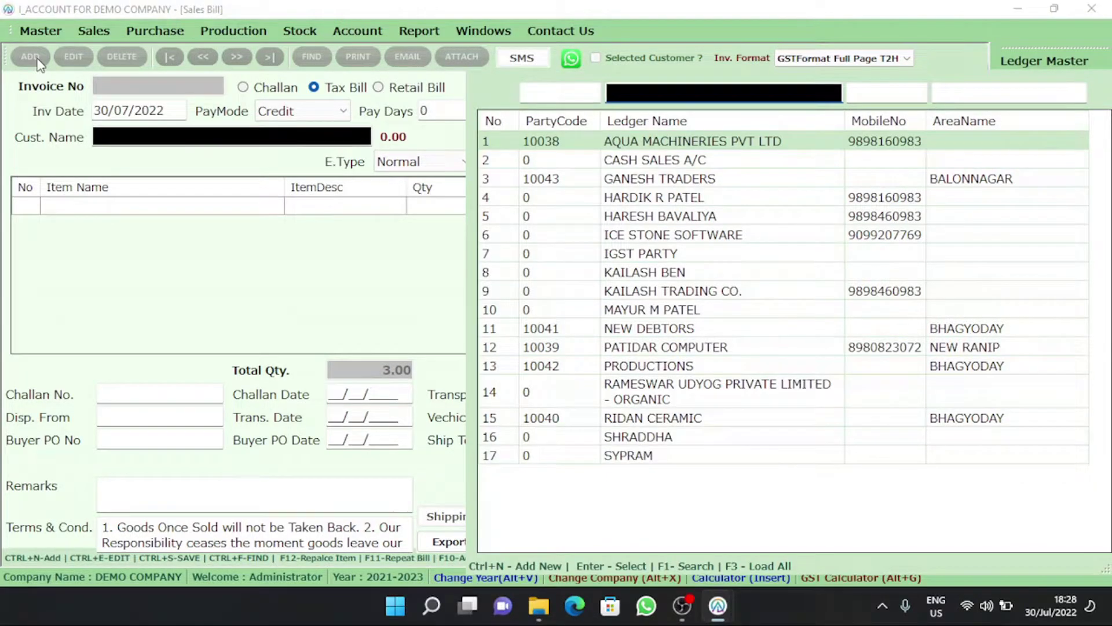
type("PATIDAT")
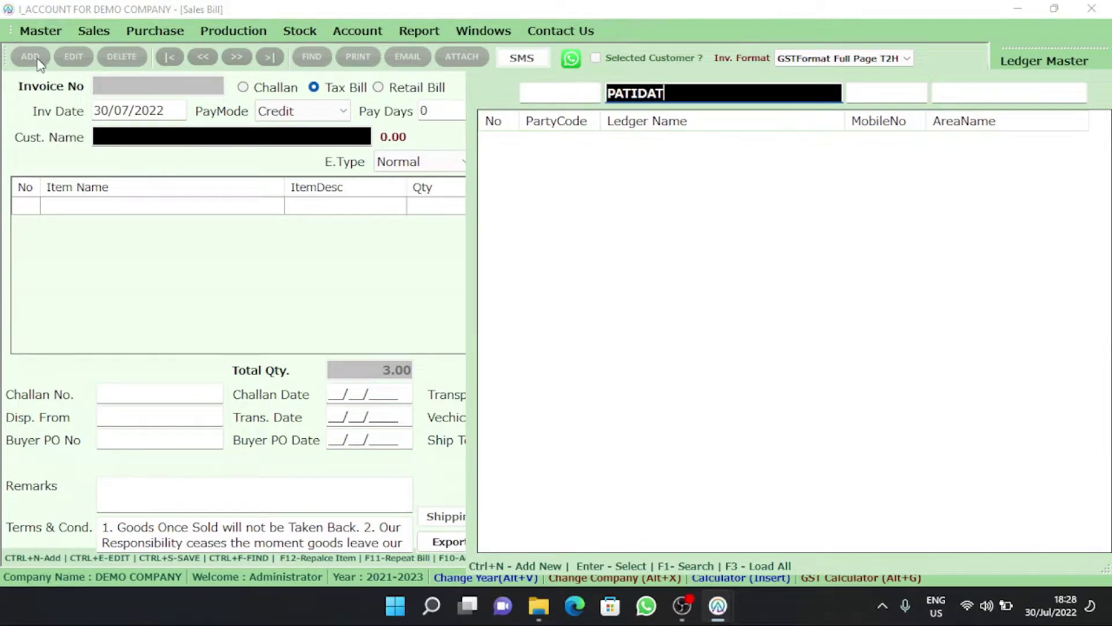
key("BackSpace")
key("Return")
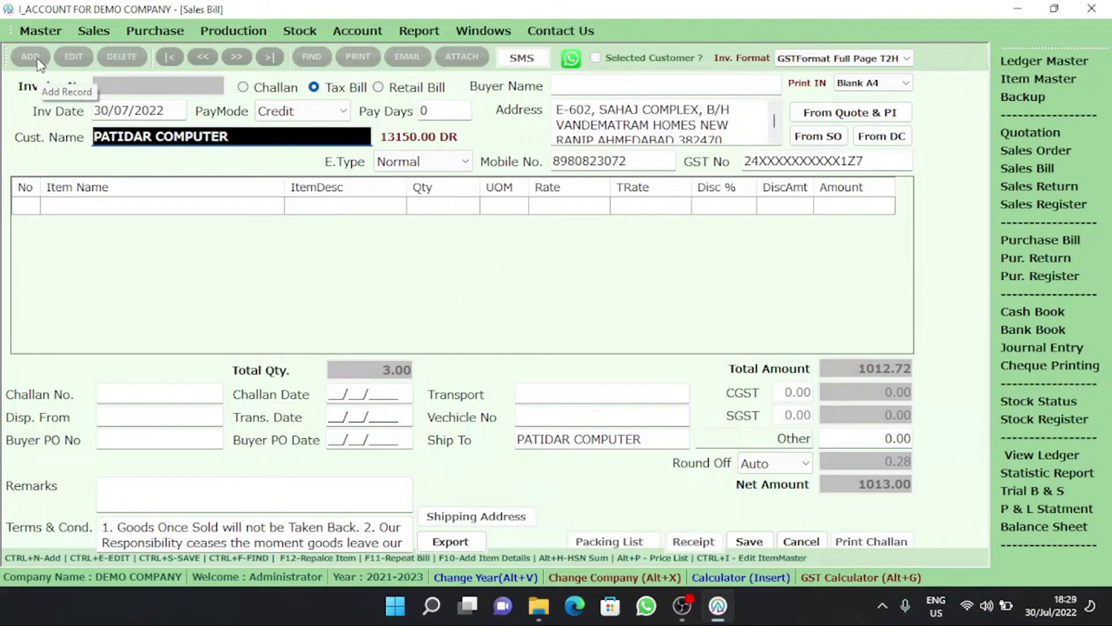
- Keep the sales bill's payment mode as Credit, set 30 pay days, and accept the Normal E.Type
key("Return")
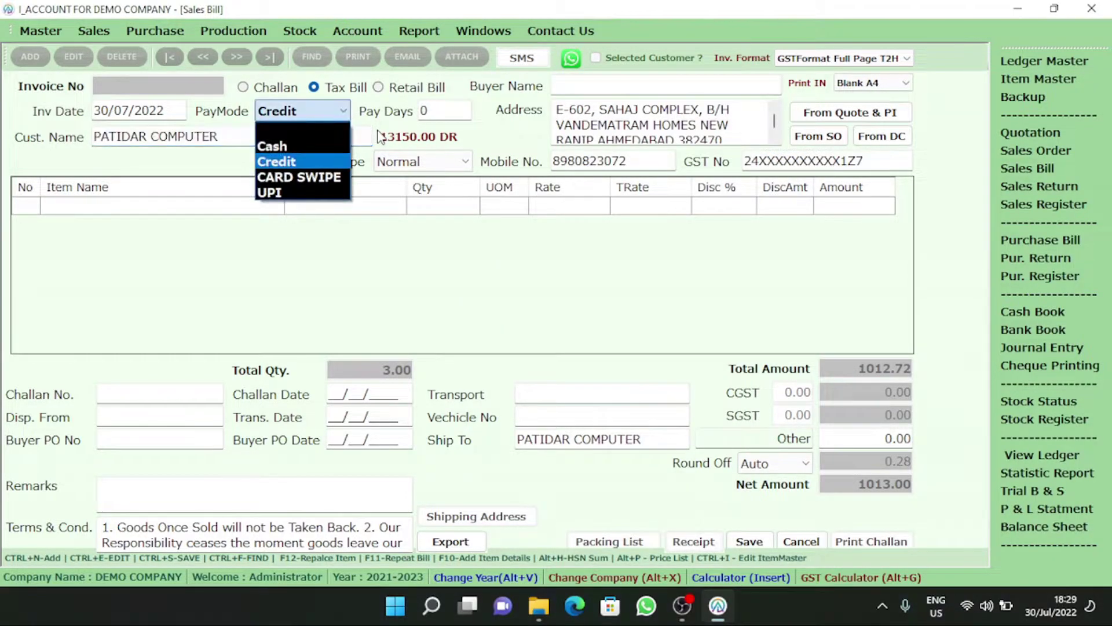
key("Return")
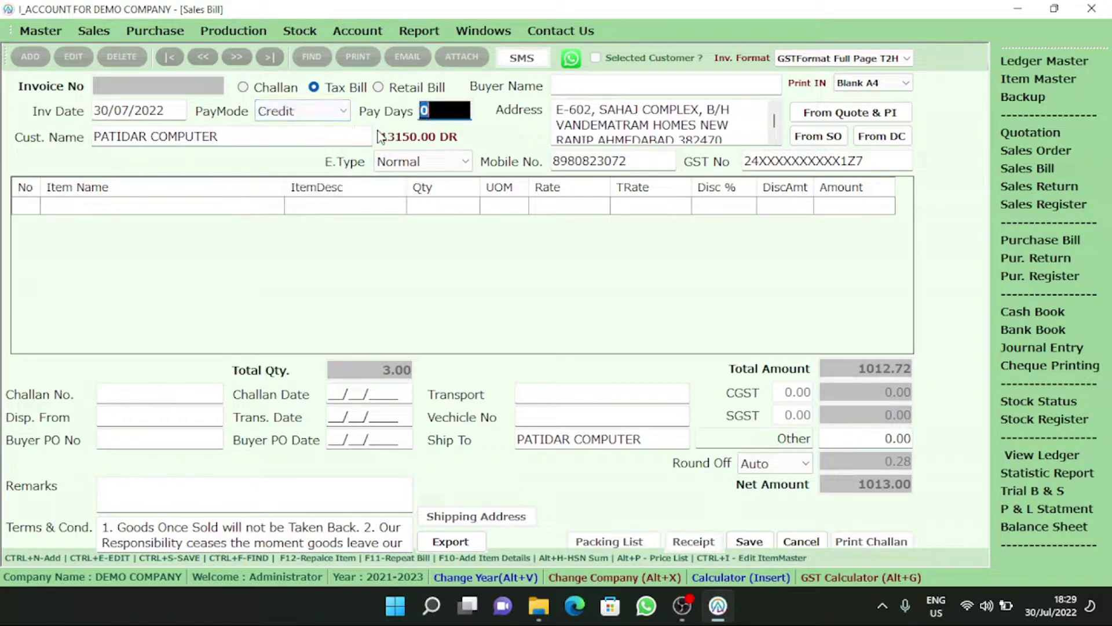
type("30")
key("Return")
key("Return")
key("Return")
key("Return")
key("Return")
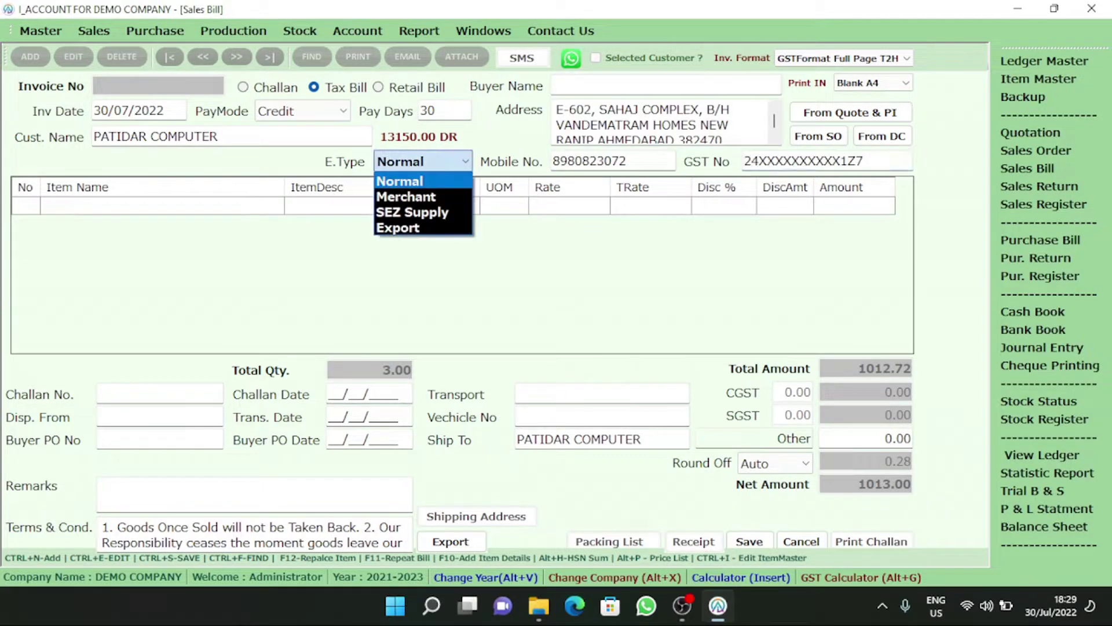
key("Return")
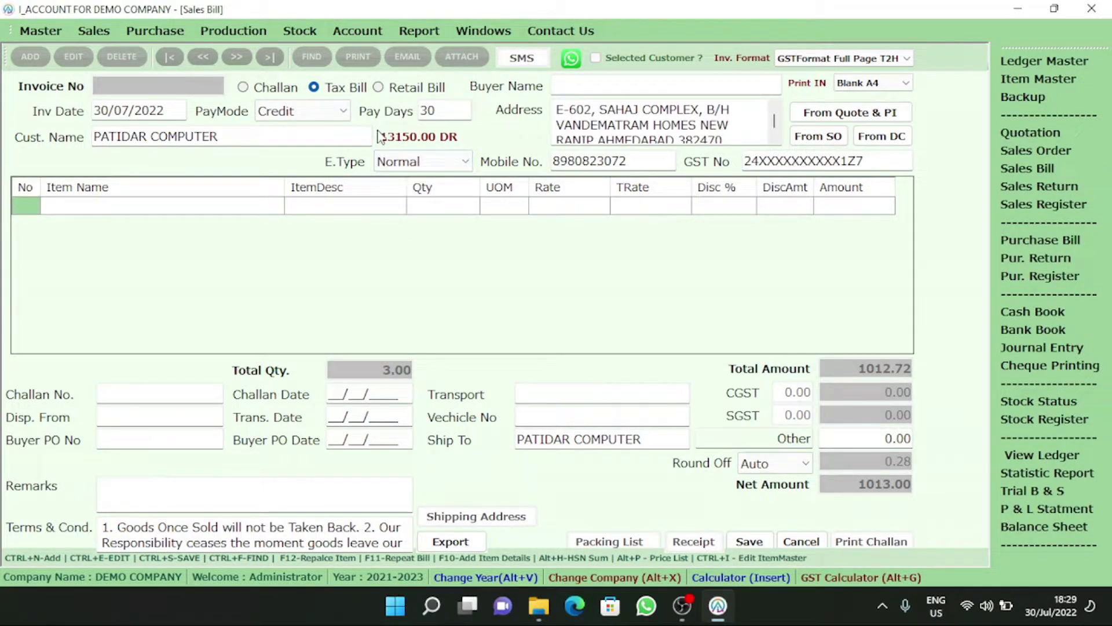
- Add the item KEYBOARD to the bill with quantity 1 and a TRate of 500
key("Return")
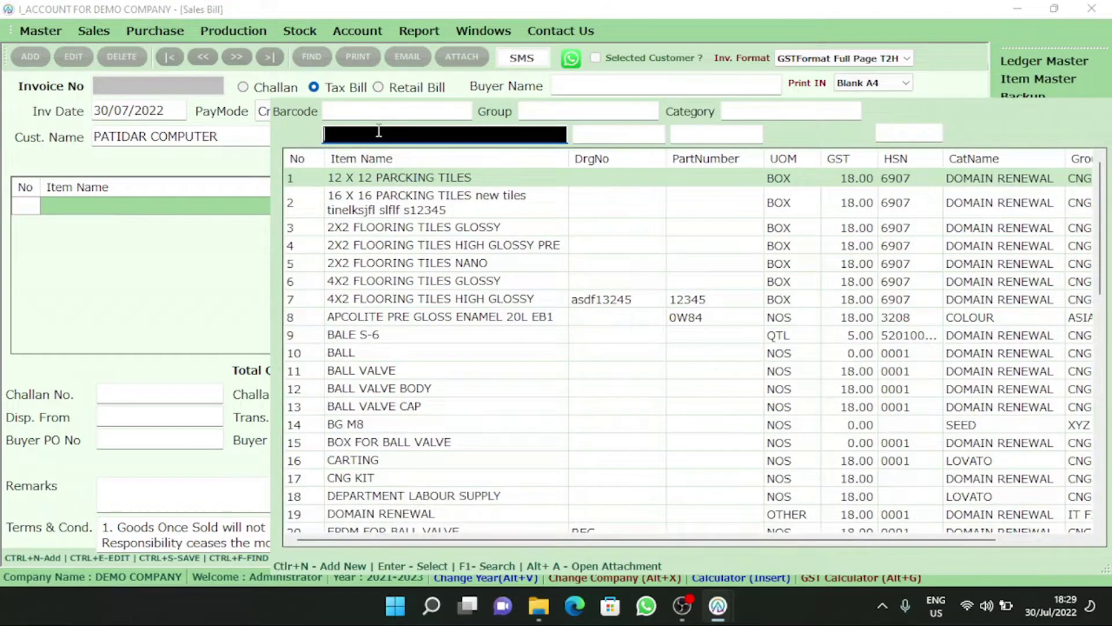
type("KEY")
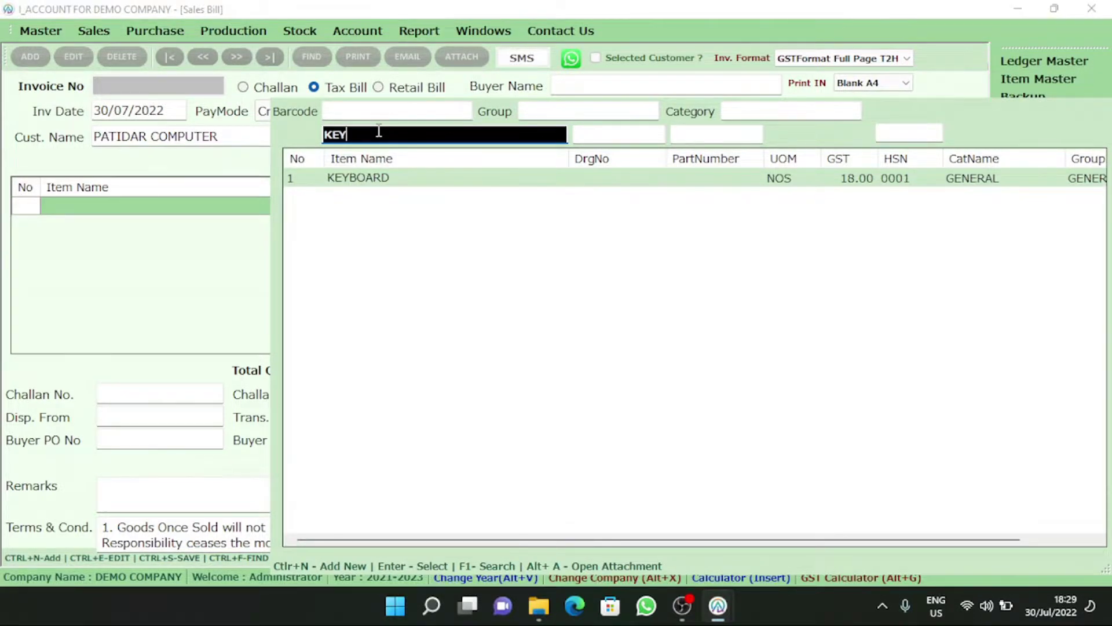
key("Return")
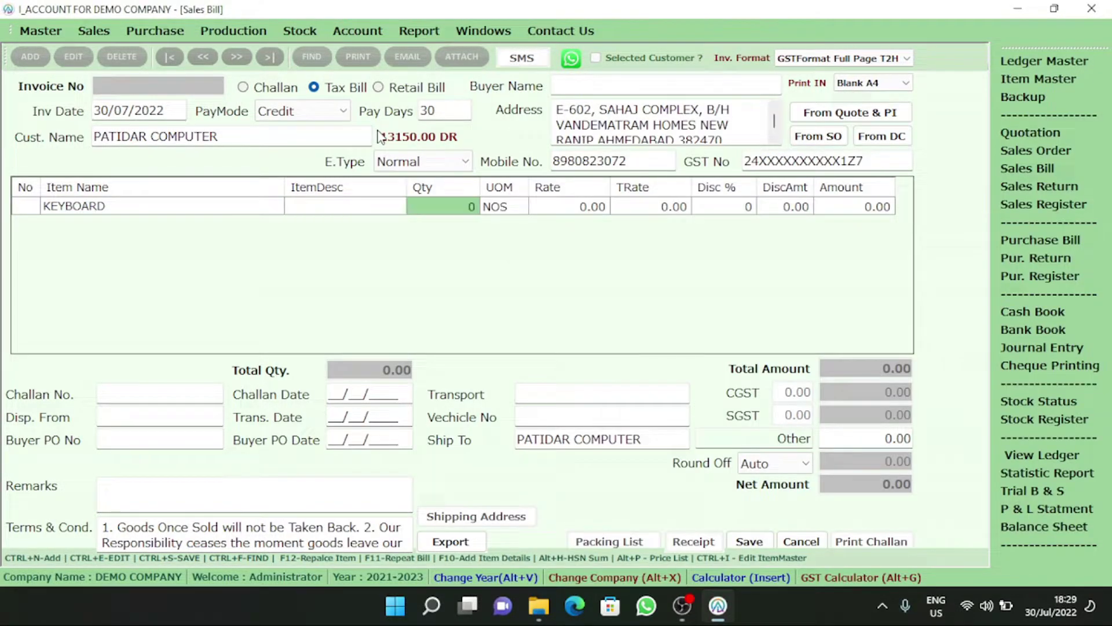
type("1")
key("Return")
key("Return")
type("500")
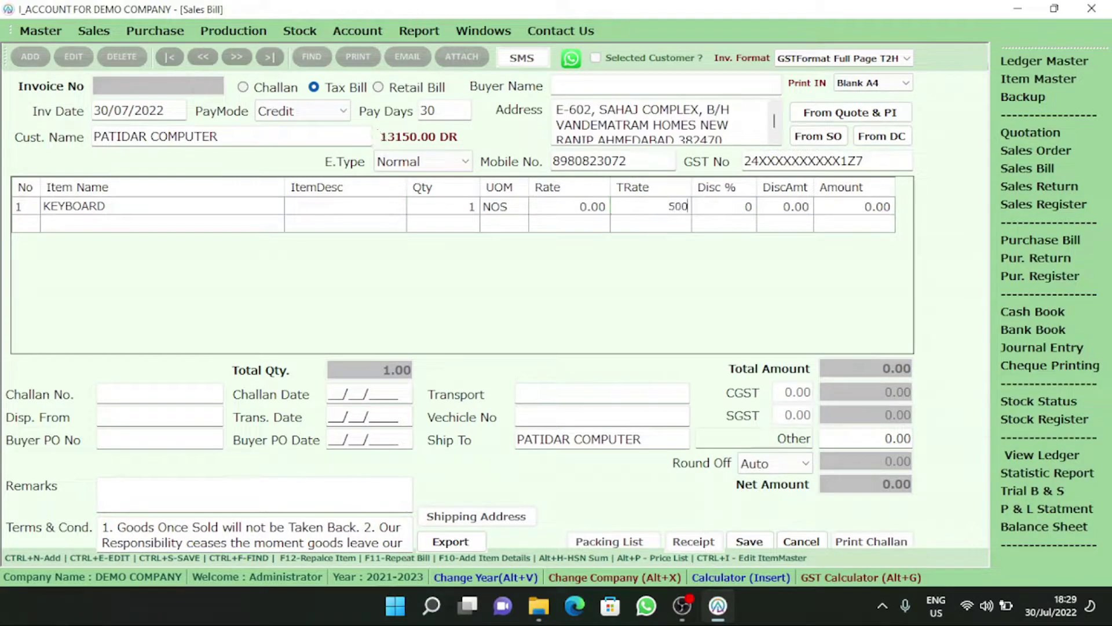
key("Return")
key("Return")
- Add the item MOUSE as the second bill line with quantity 2 and a TRate of 250
key("Return")
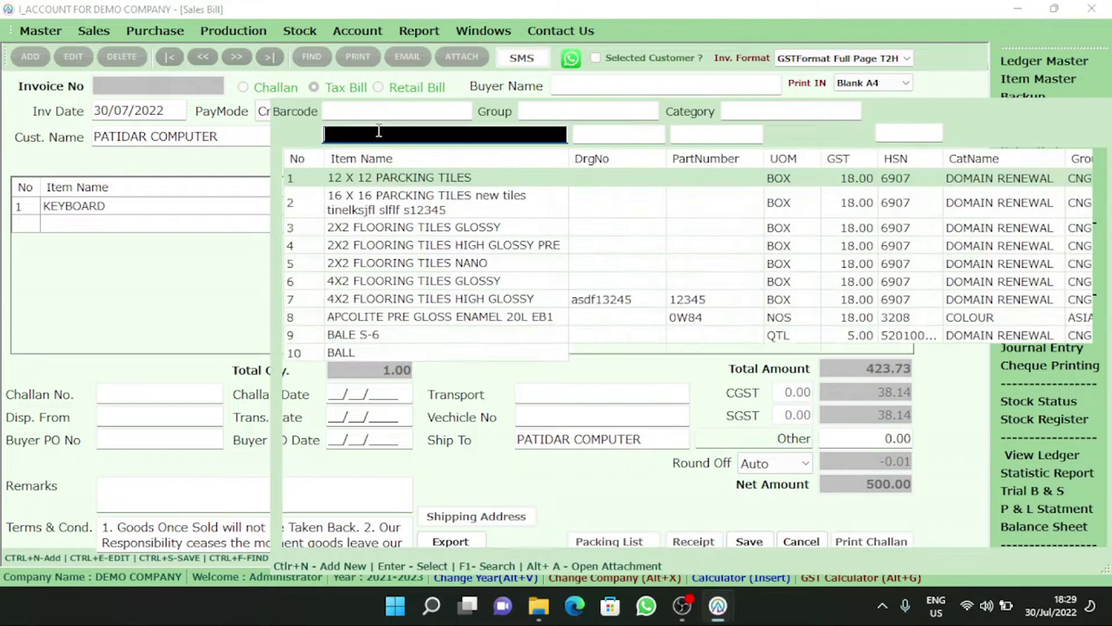
type("MOUS")
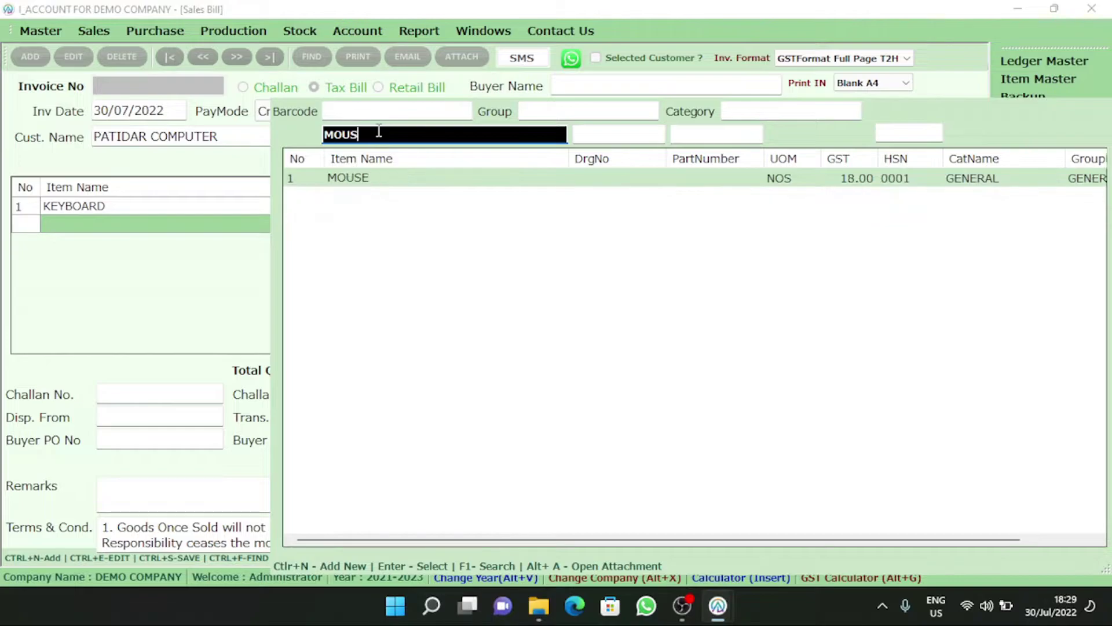
key("Return")
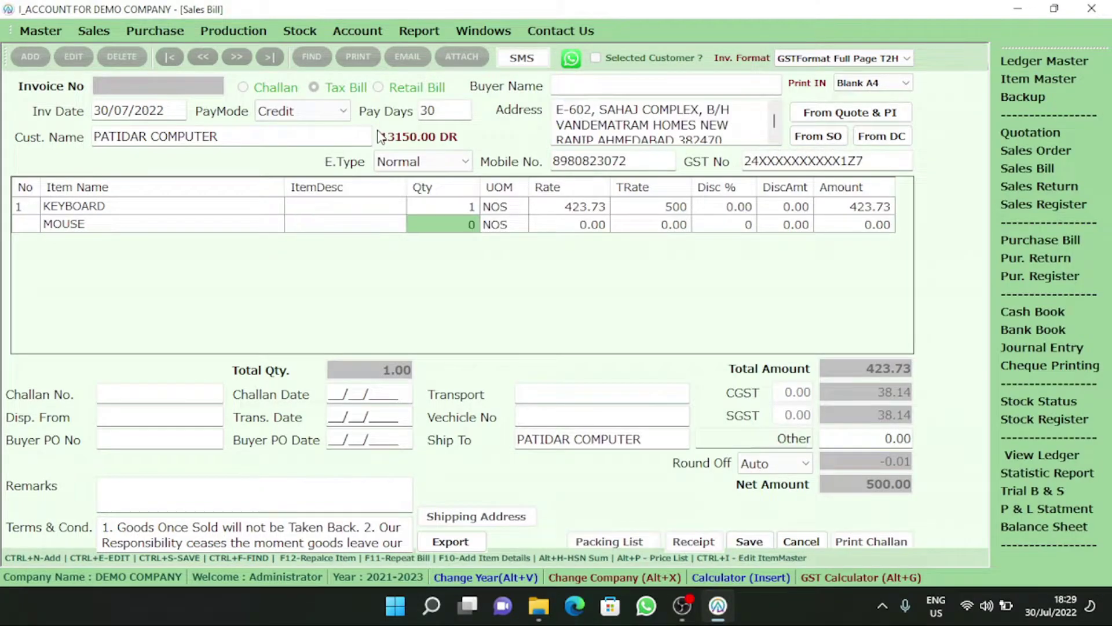
type("2")
key("Return")
key("Return")
type("250")
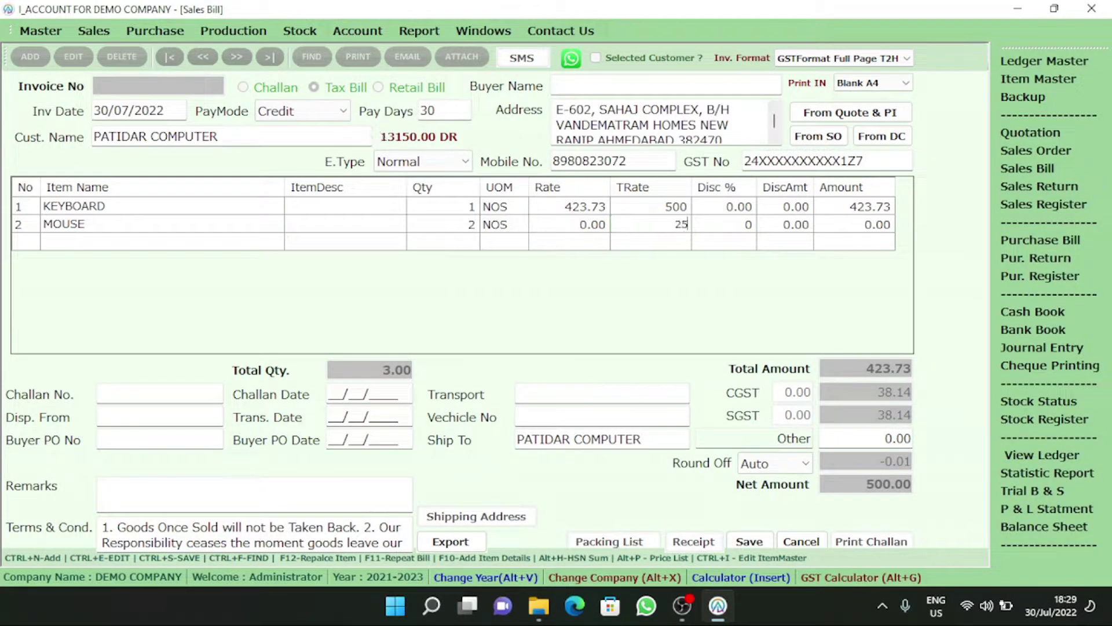
key("Return")
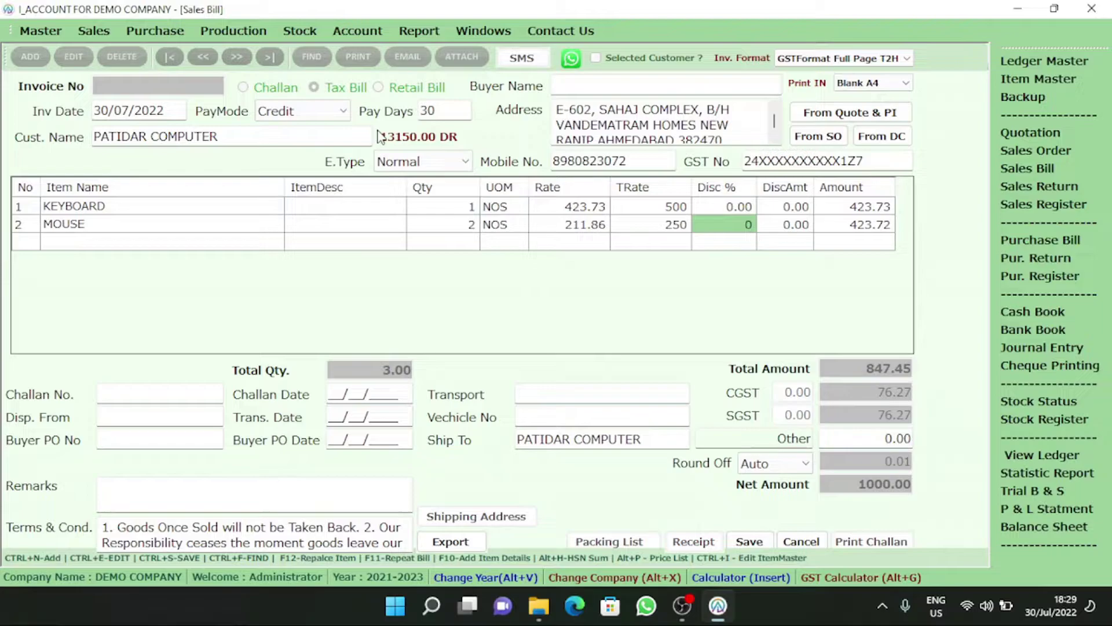
- Save the sales bill and open its tax invoice print preview
key("ctrl+s")
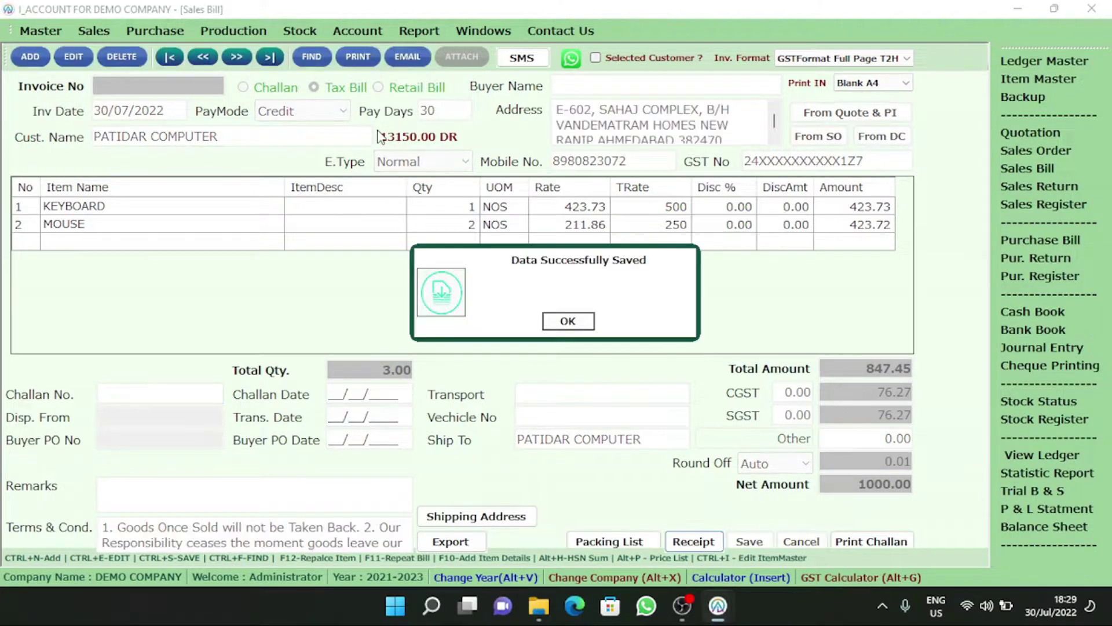
key("Return")
key("Return")
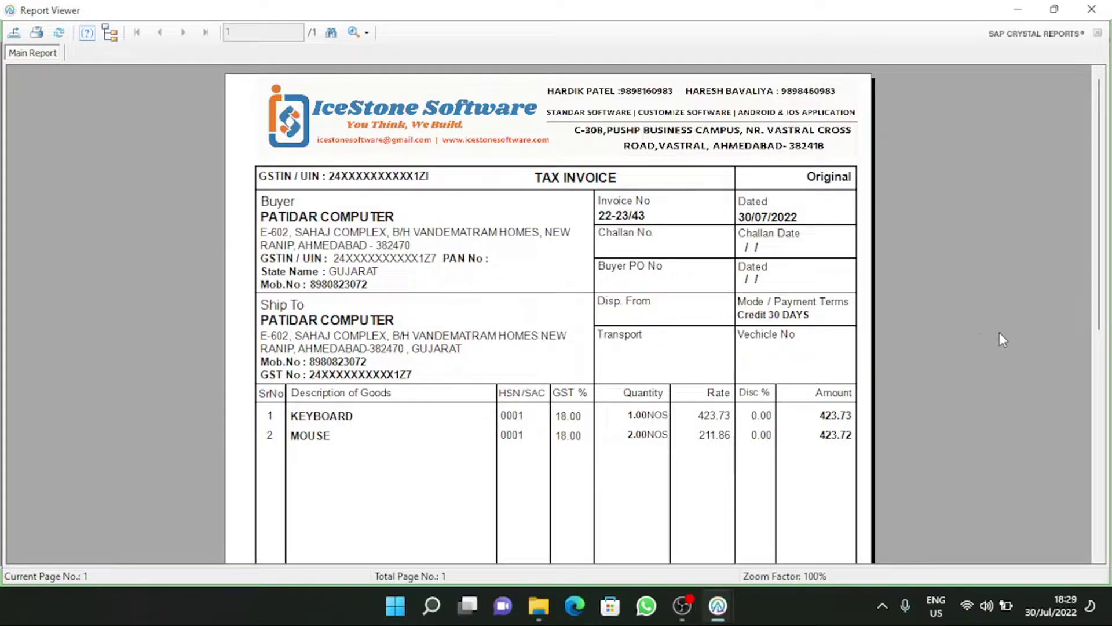
- Examine the tax invoice's items, tax breakdown, bank details and terms, then close it and return to the dashboard
scroll(1106, 416, "down", 3)
scroll(1107, 416, "down", 3)
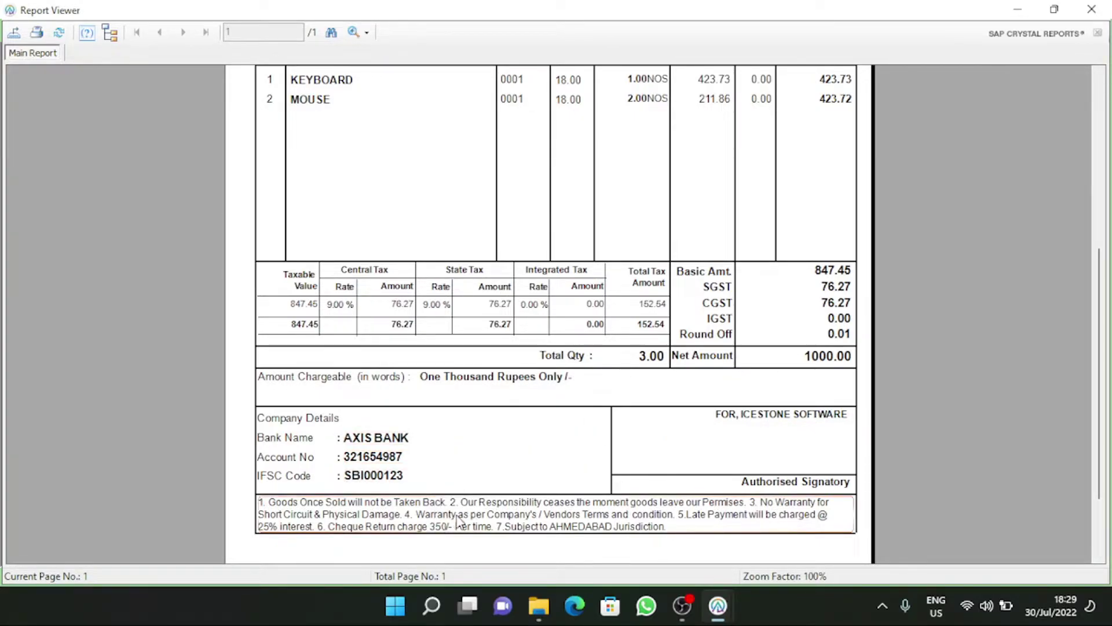
key("Escape")
key("Escape")
key("Escape")
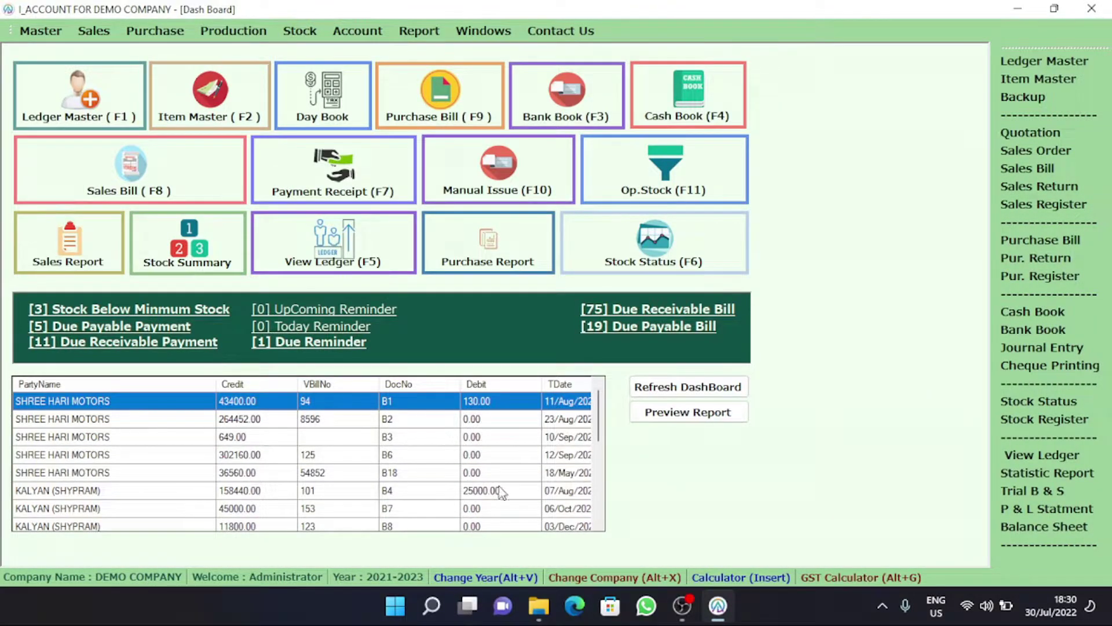
- Look through the purchase functions and purchase reports, then view the purchase bill form and return to the dashboard
left_click(167, 34)
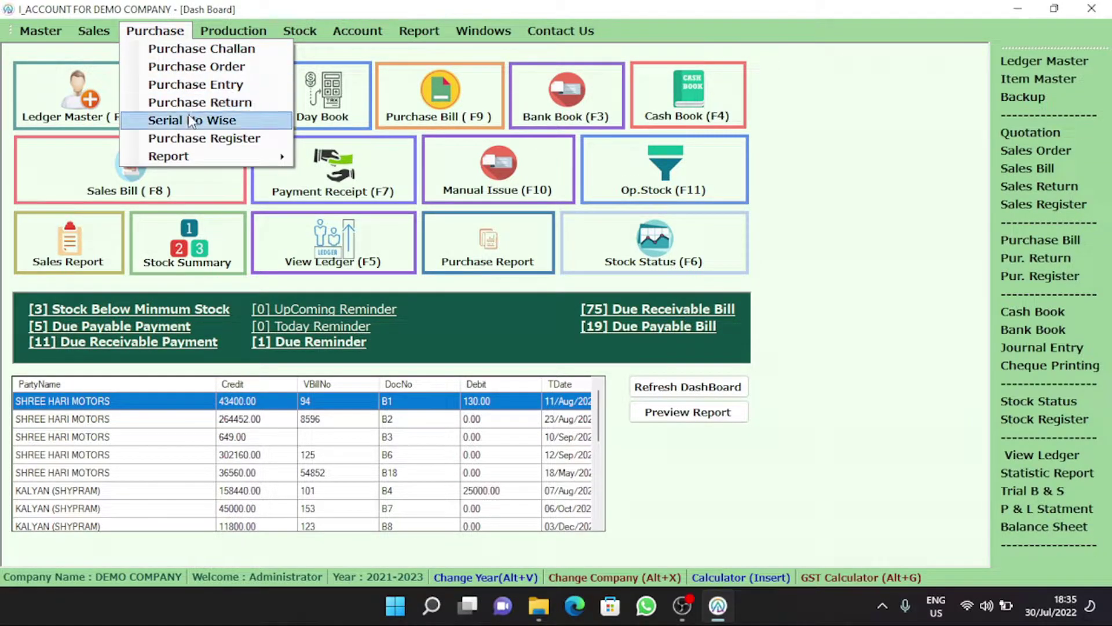
mouse_move(197, 161)
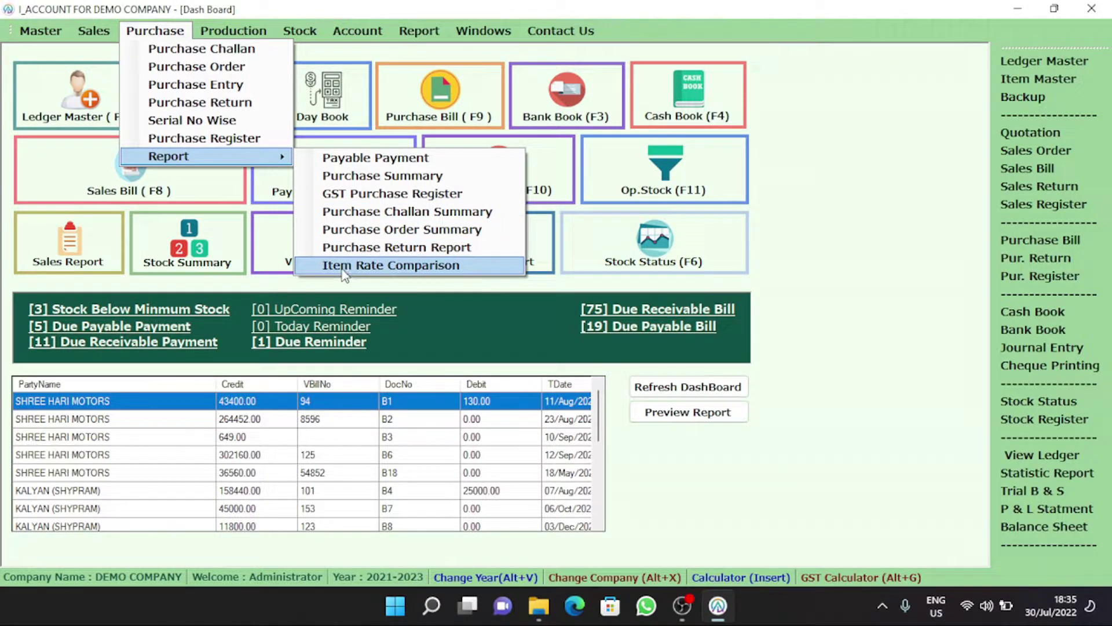
left_click(885, 177)
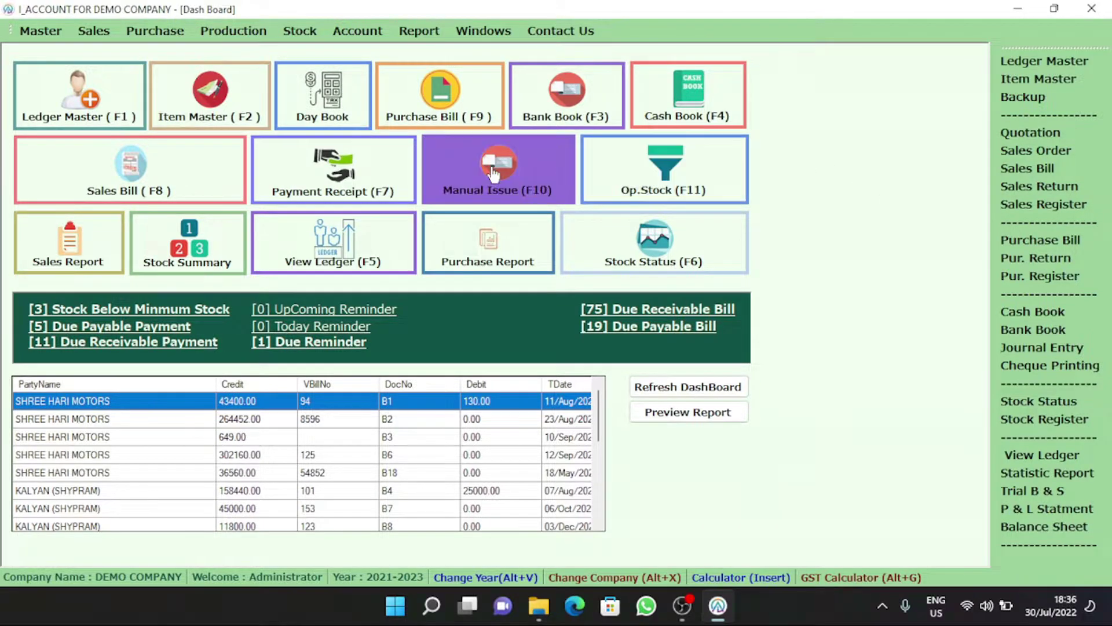
left_click(402, 95)
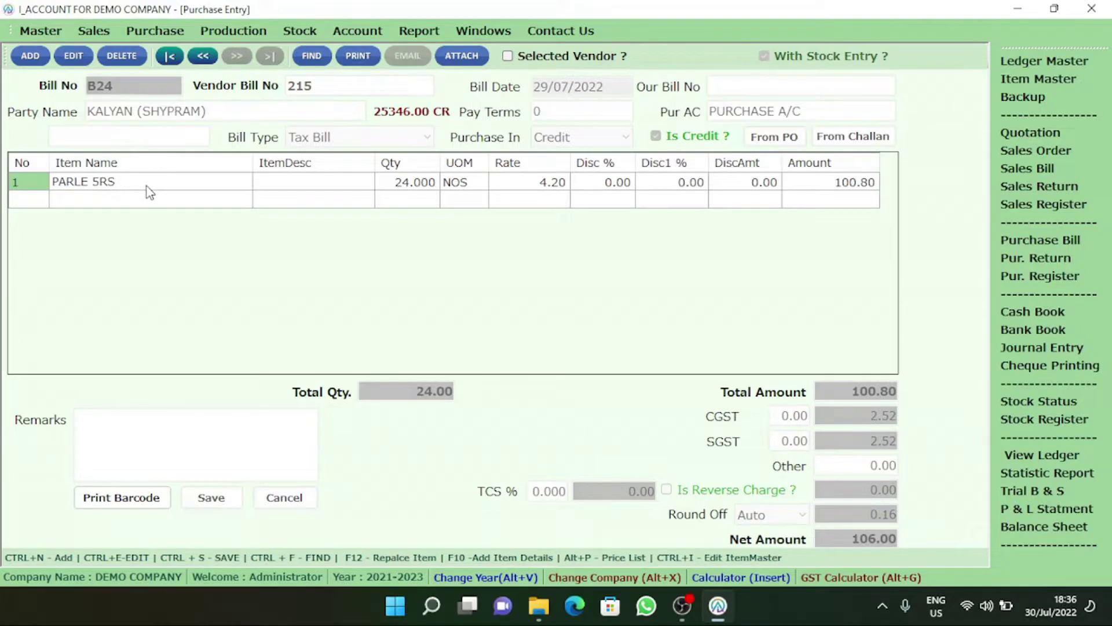
key("Escape")
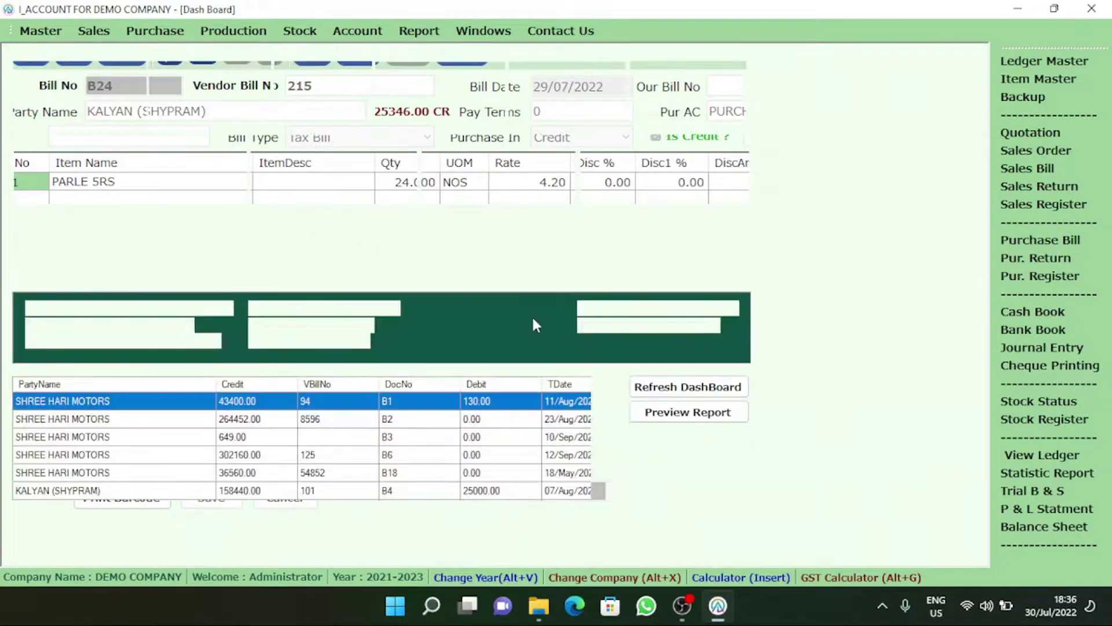
- Look through the stock functions and stock reports, then open the stock register showing category-wise stock
left_click(310, 34)
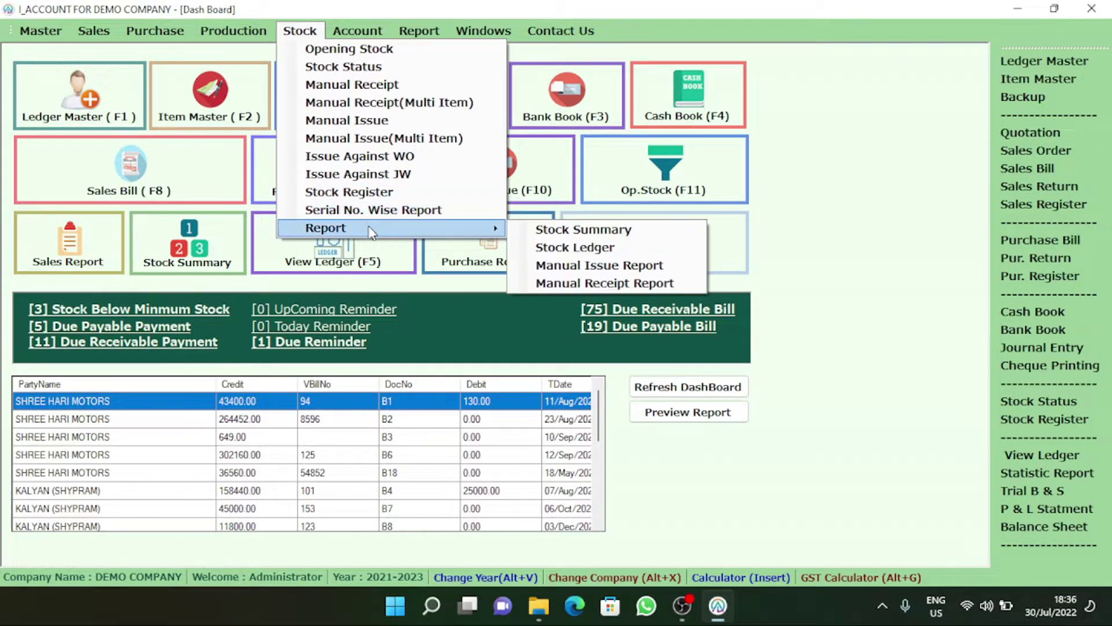
mouse_move(470, 228)
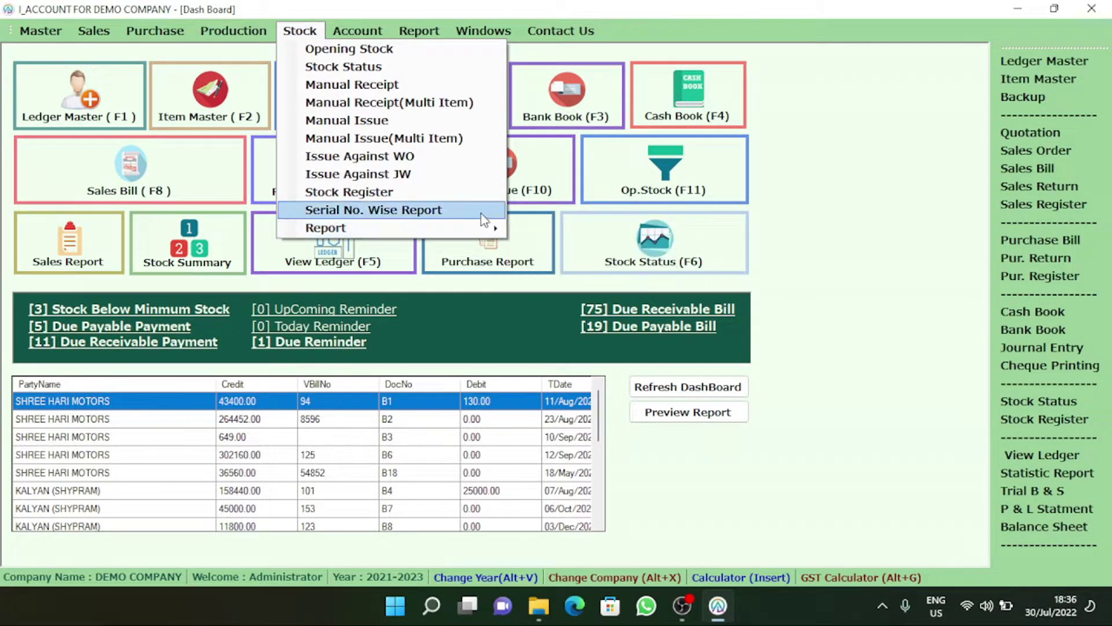
left_click(464, 196)
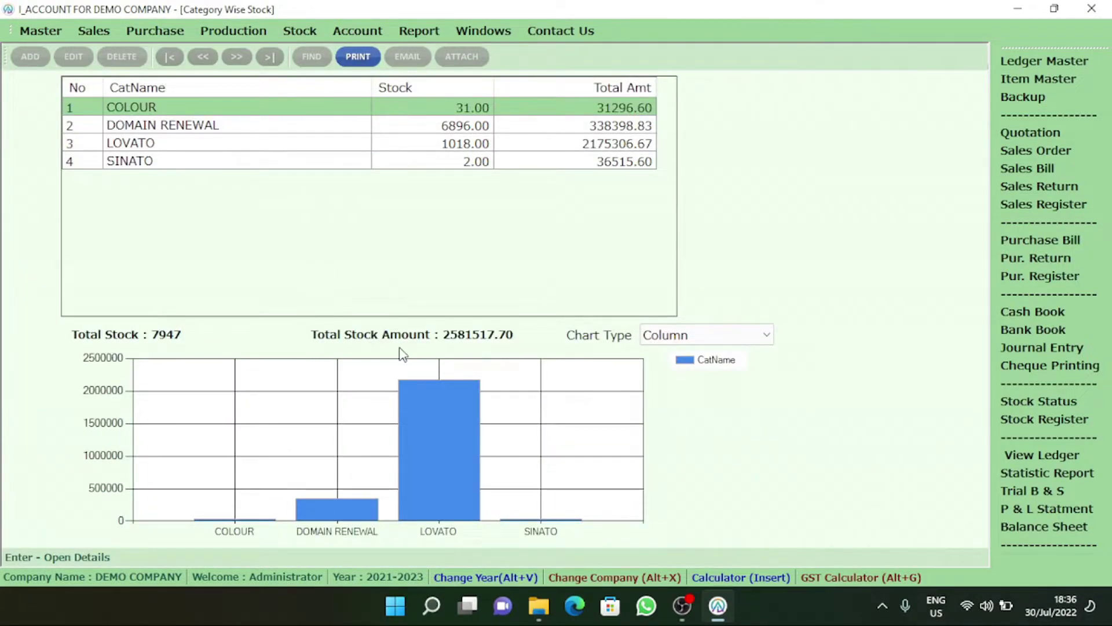
- View the category-wise stock chart as Bubble, Line and FastLine, then close the stock register
left_click(675, 340)
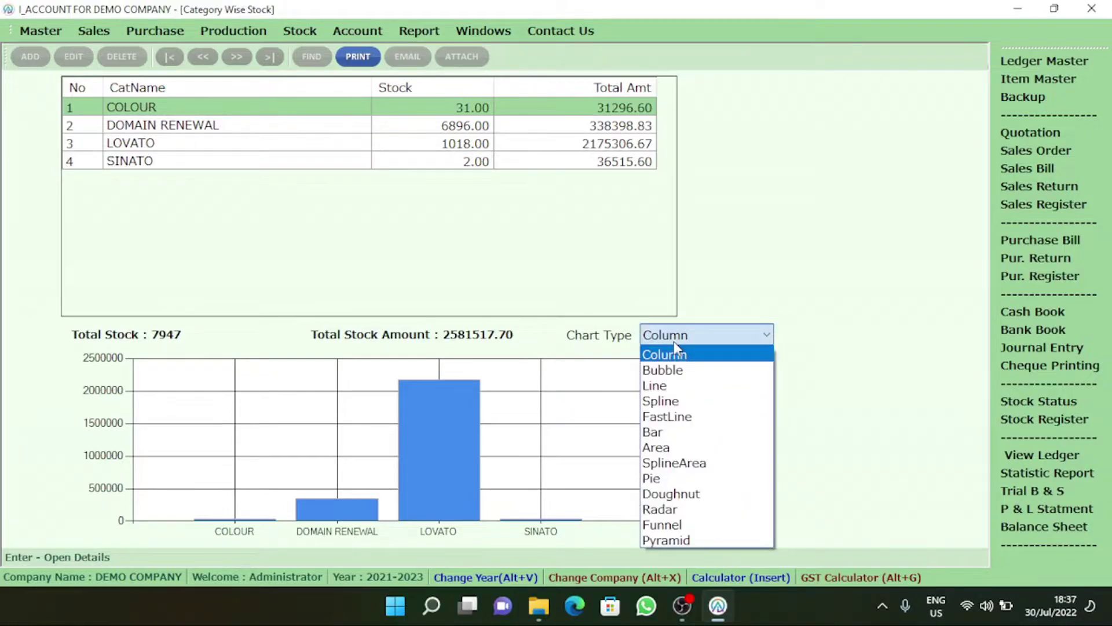
left_click(675, 377)
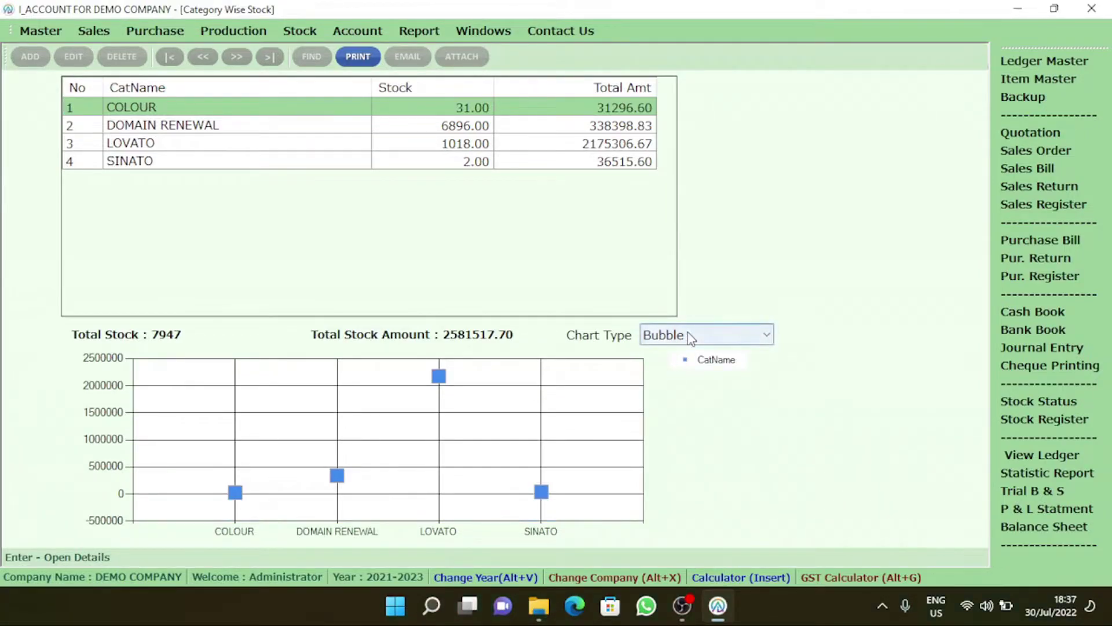
left_click(690, 336)
left_click(678, 385)
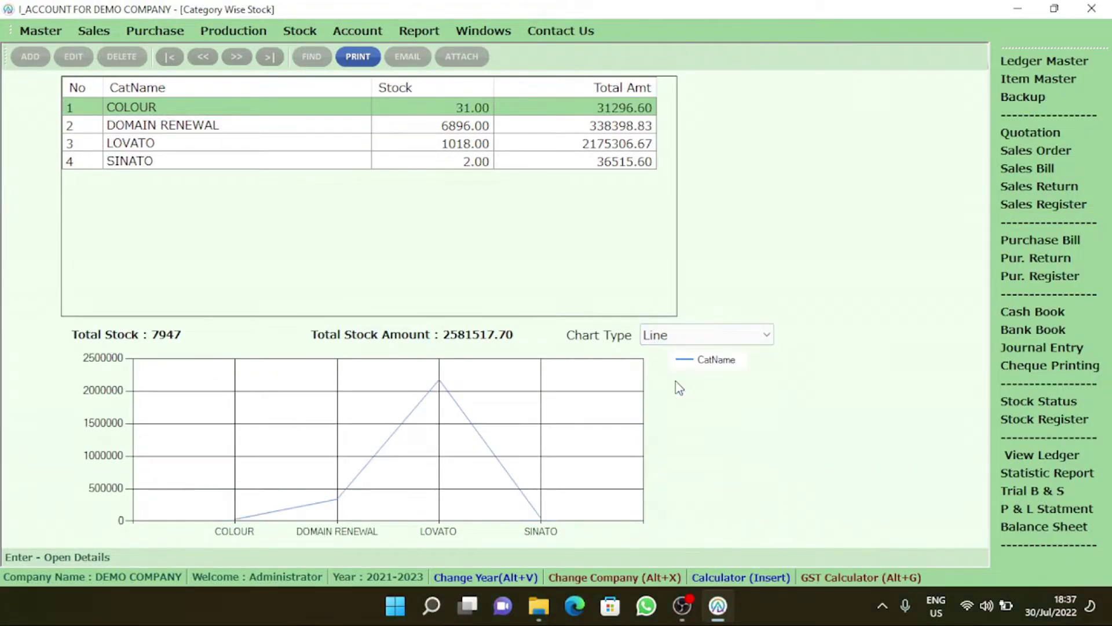
left_click(694, 342)
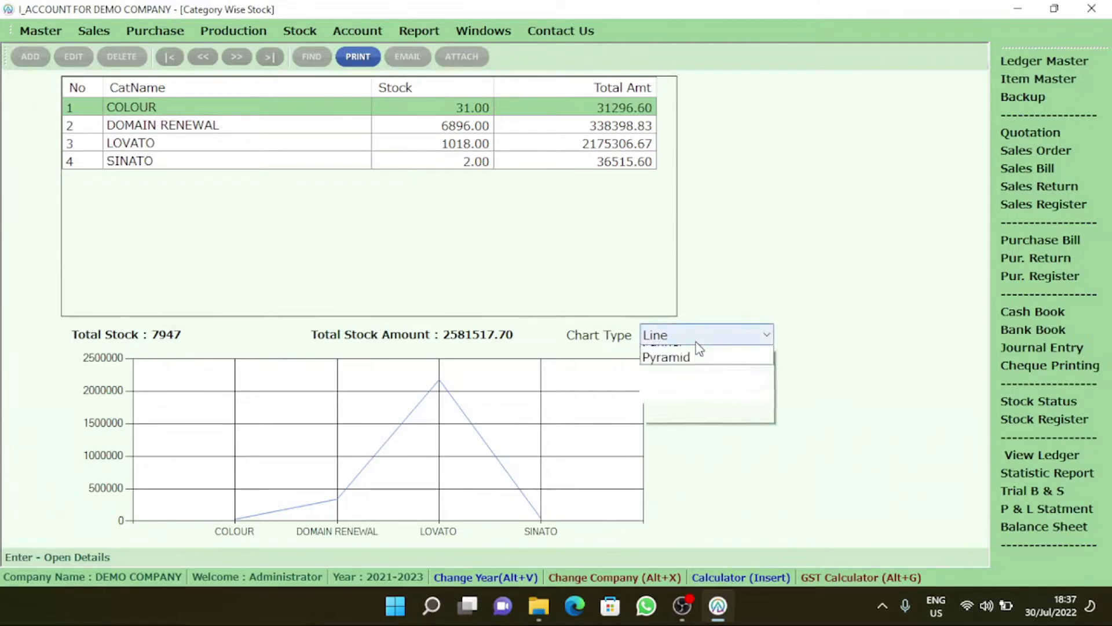
left_click(689, 417)
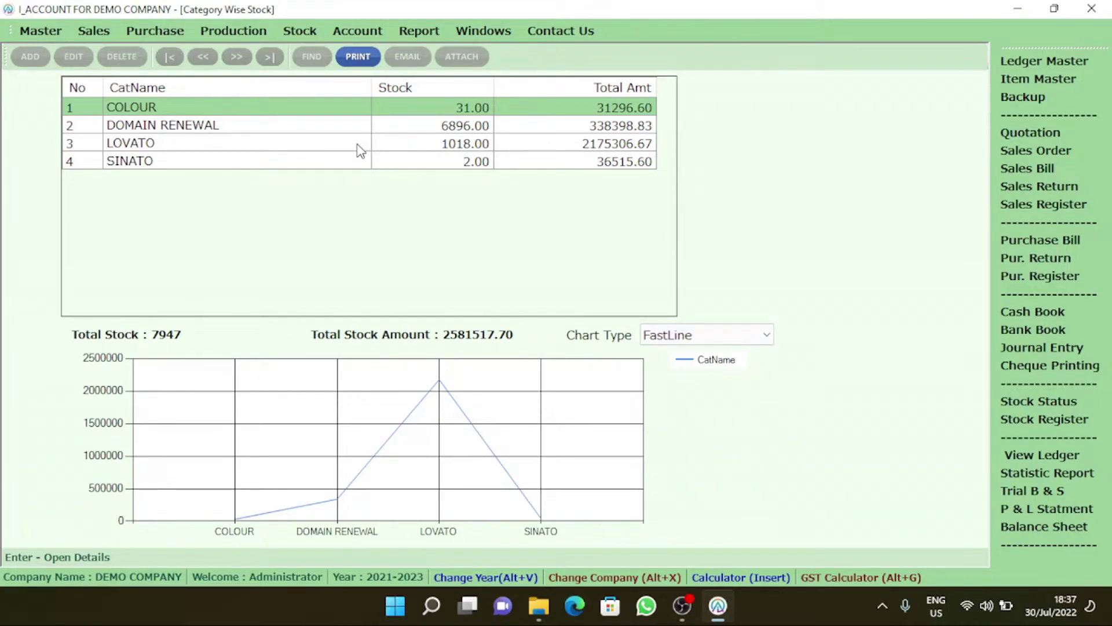
key("Escape")
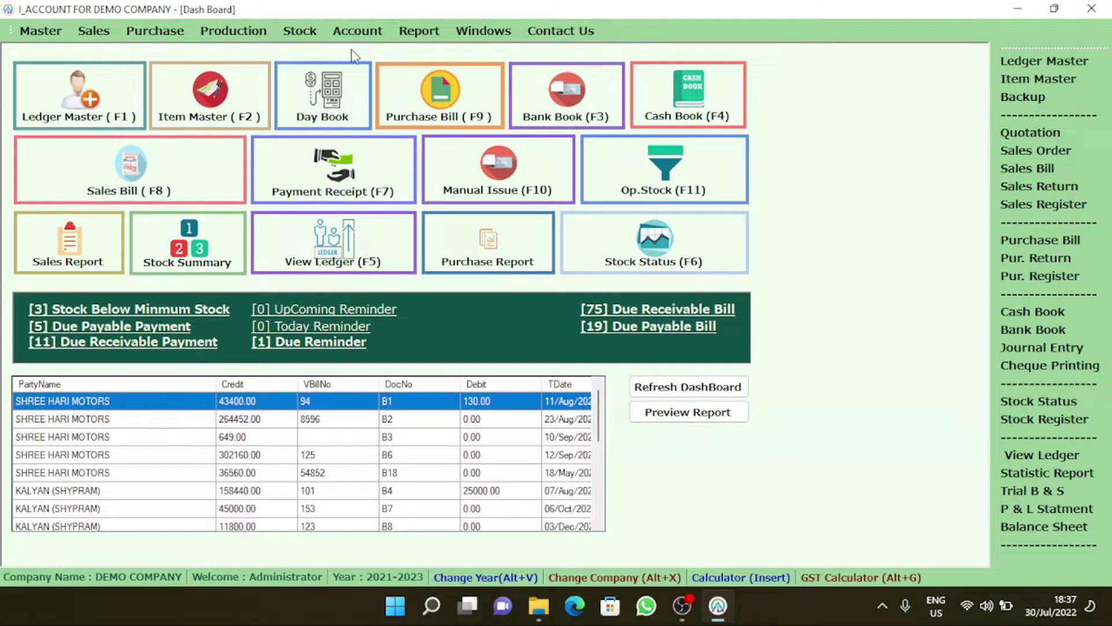
- Look through the account functions and account reports, the GST reports and the window arrangement options
left_click(360, 35)
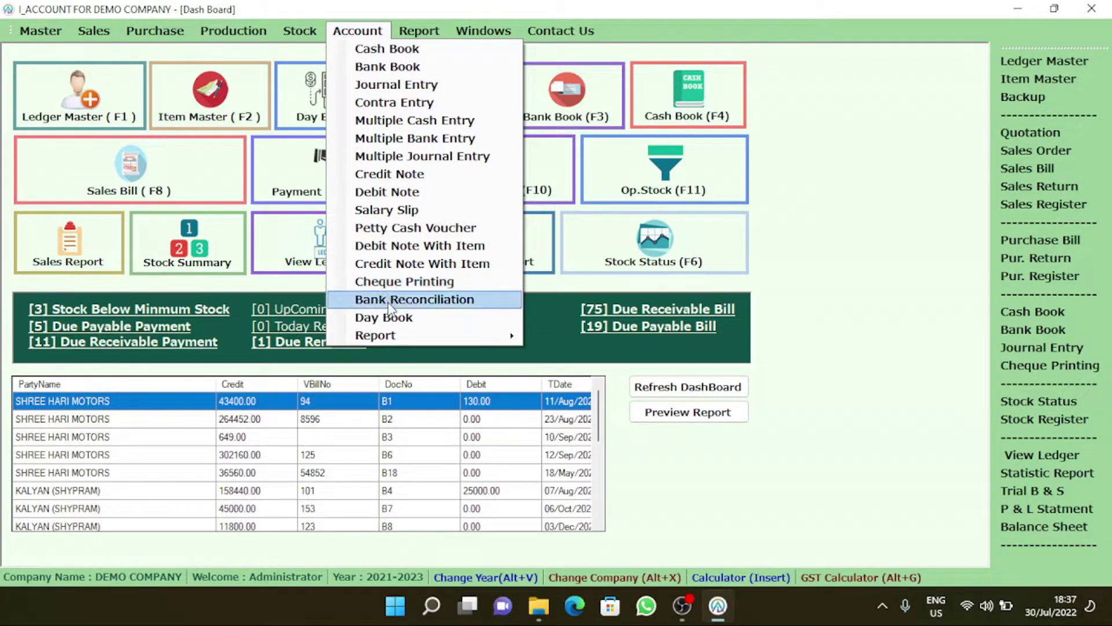
mouse_move(401, 336)
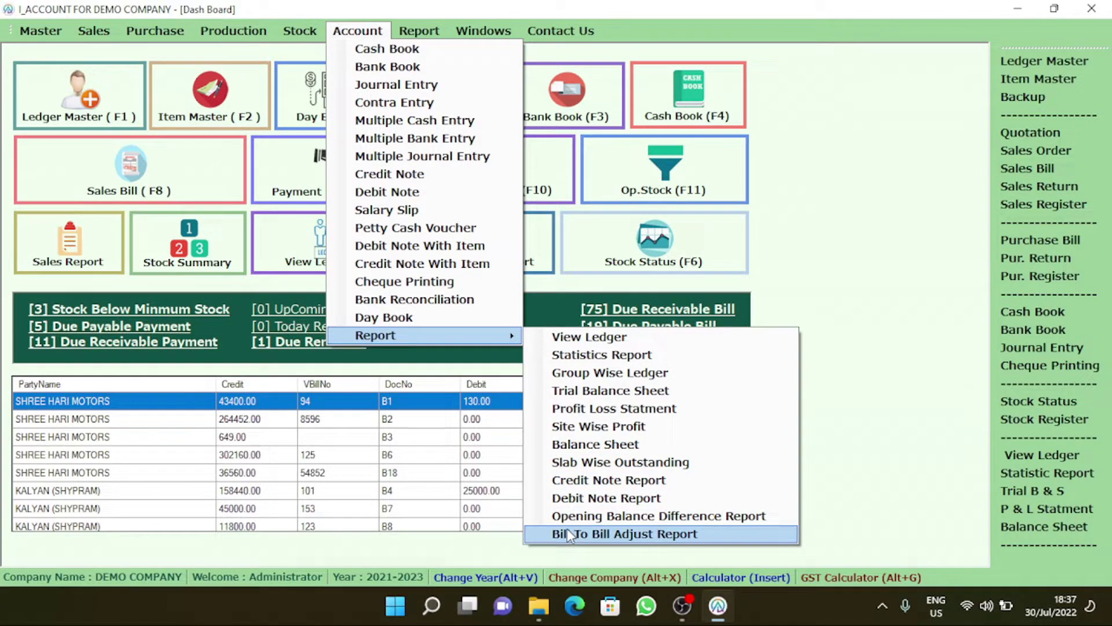
left_click(429, 34)
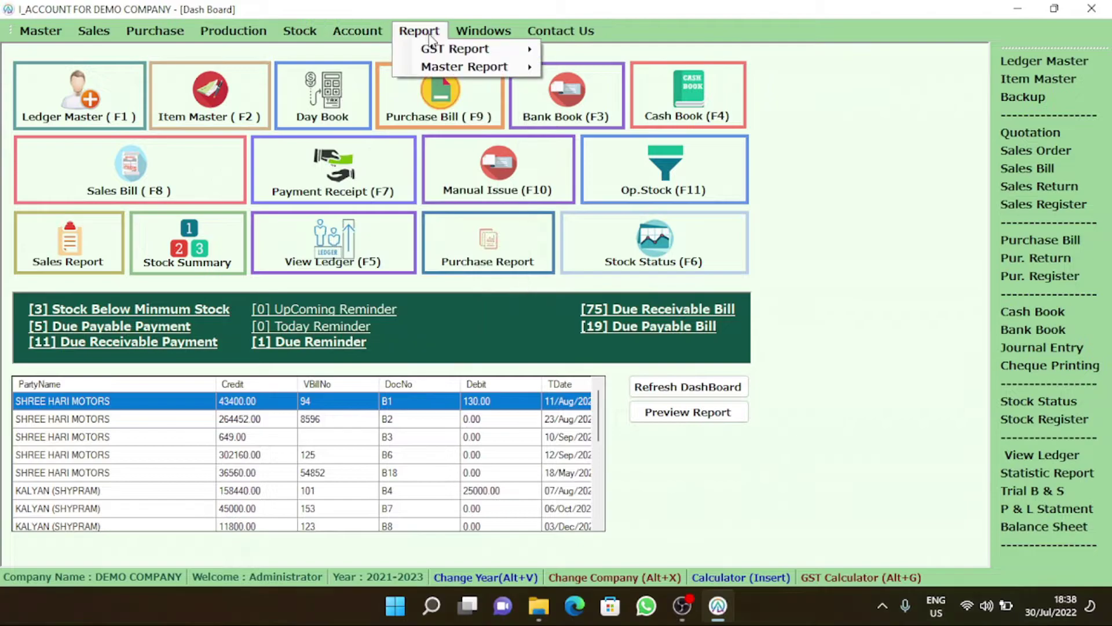
mouse_move(435, 50)
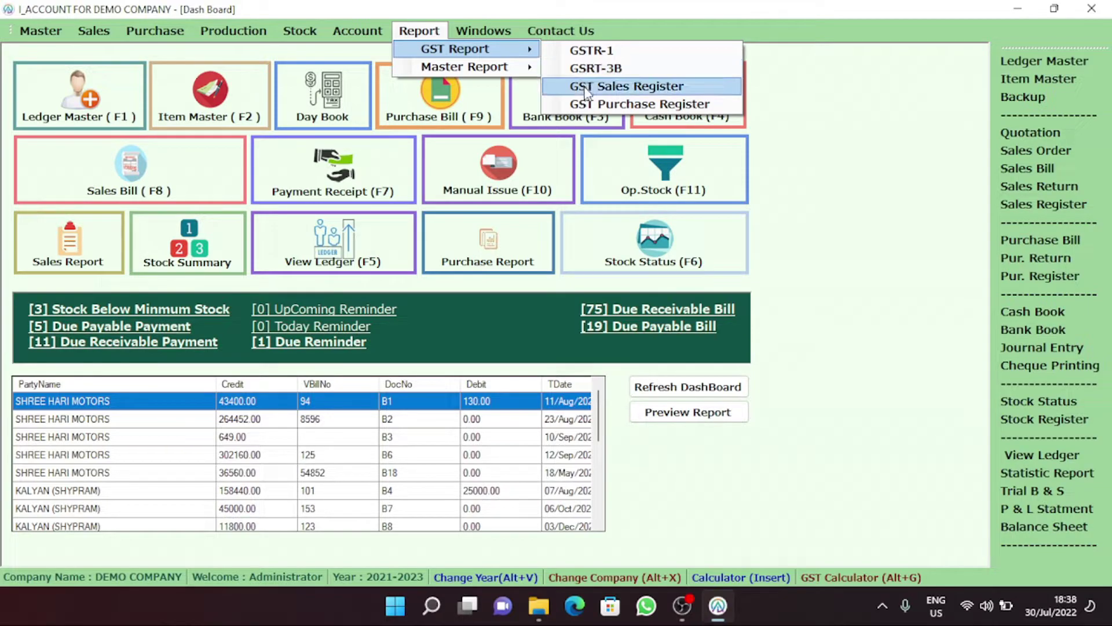
mouse_move(503, 31)
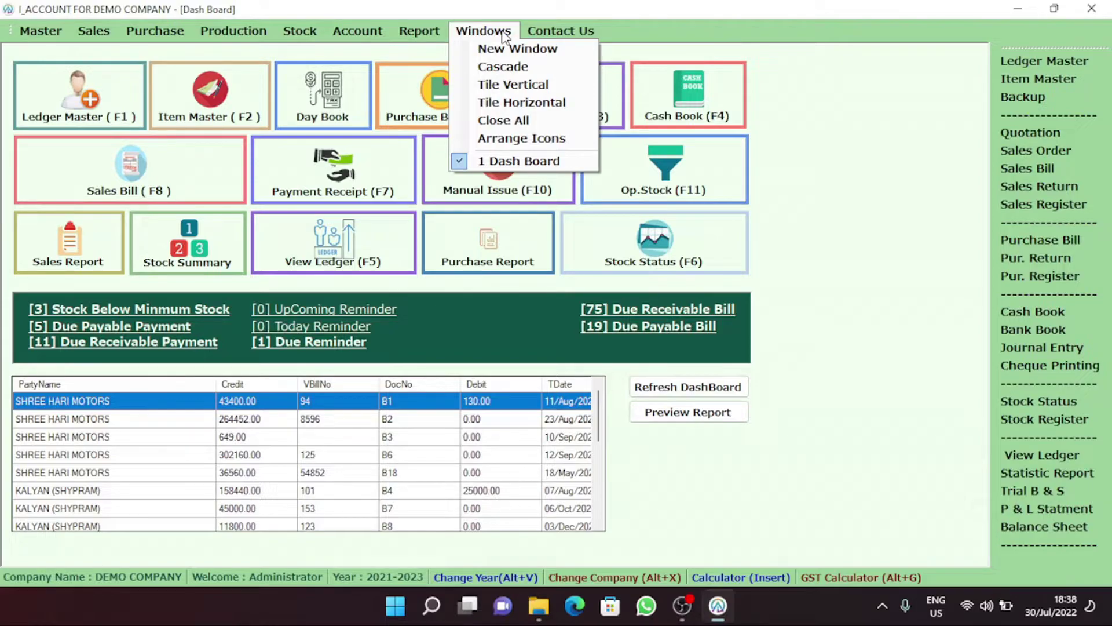
- View the sales bill form and the quotation form, then close both and return to the dashboard
left_click(205, 200)
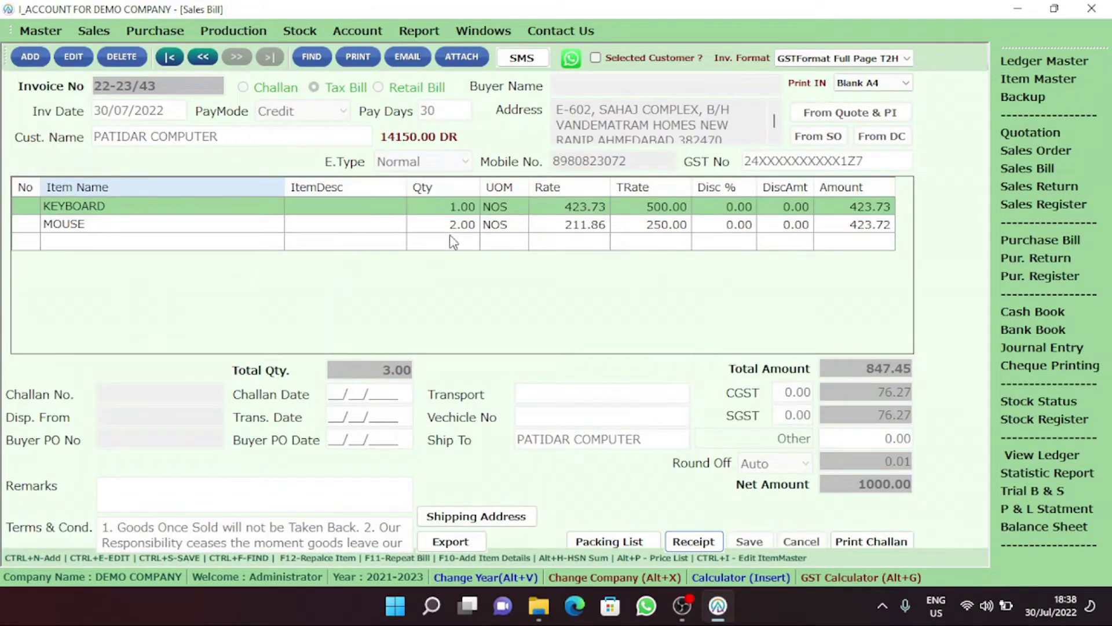
left_click(1023, 131)
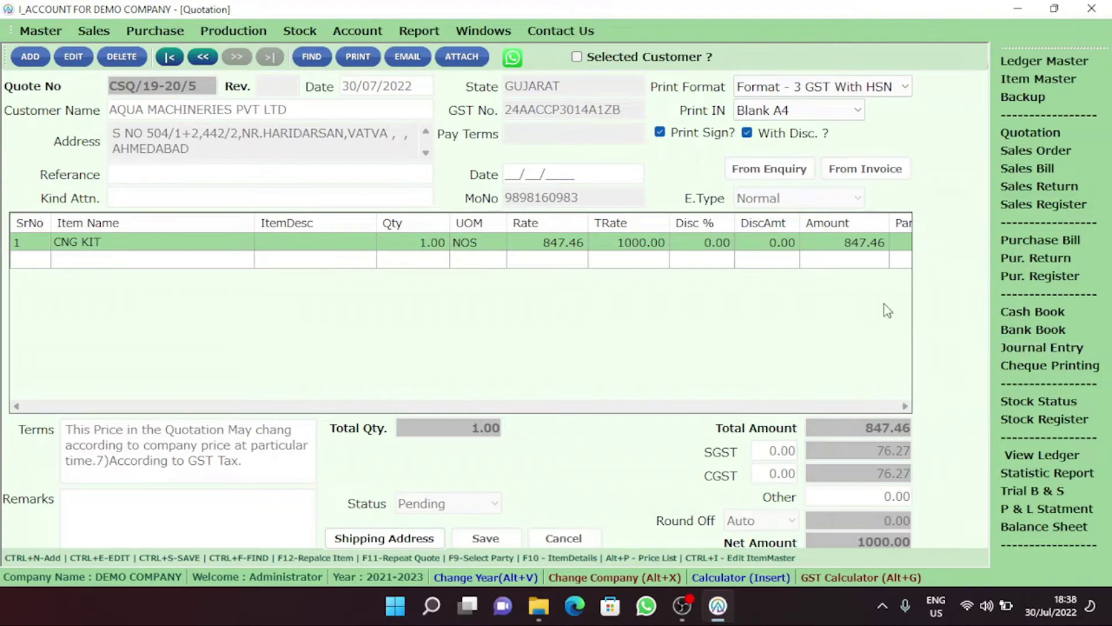
key("Escape")
key("Escape")
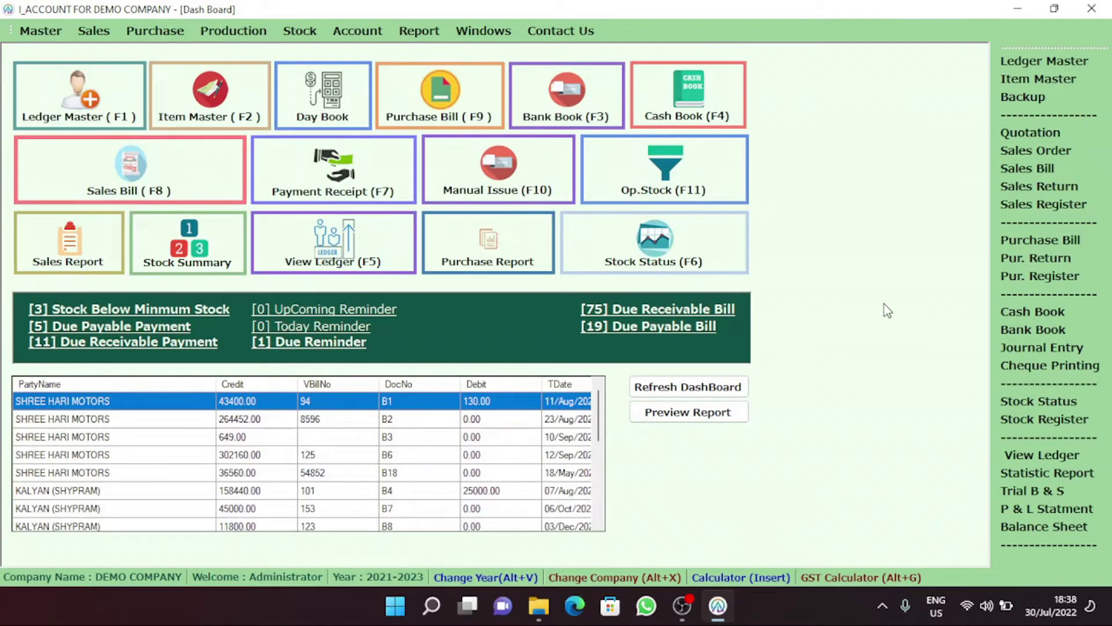
- Look through the production functions and production reports, then choose Bill Of Material
left_click(228, 33)
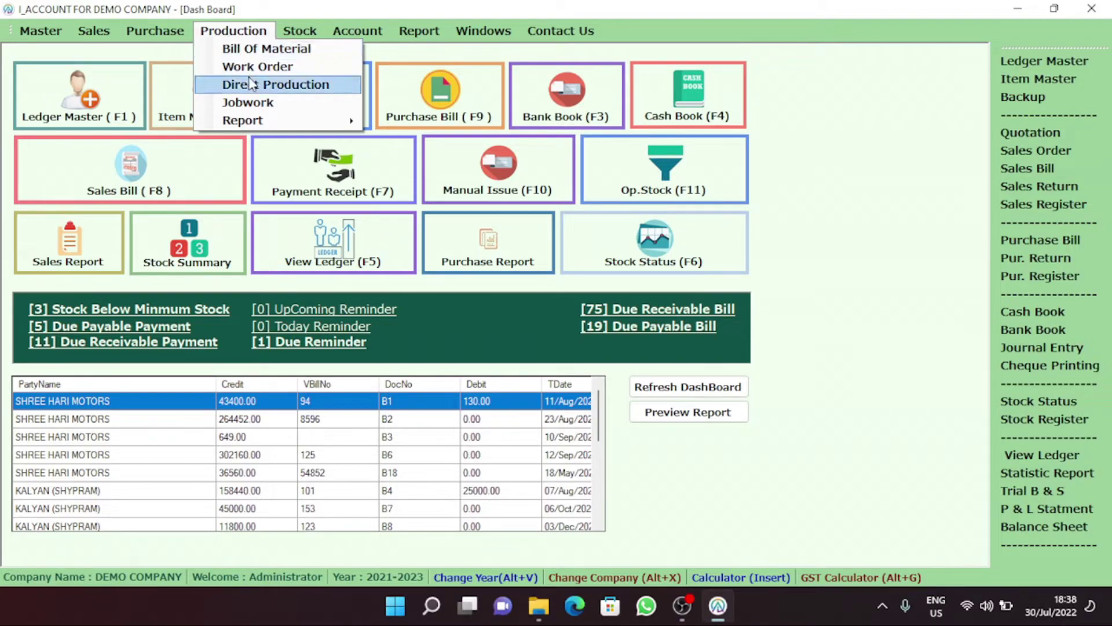
mouse_move(264, 125)
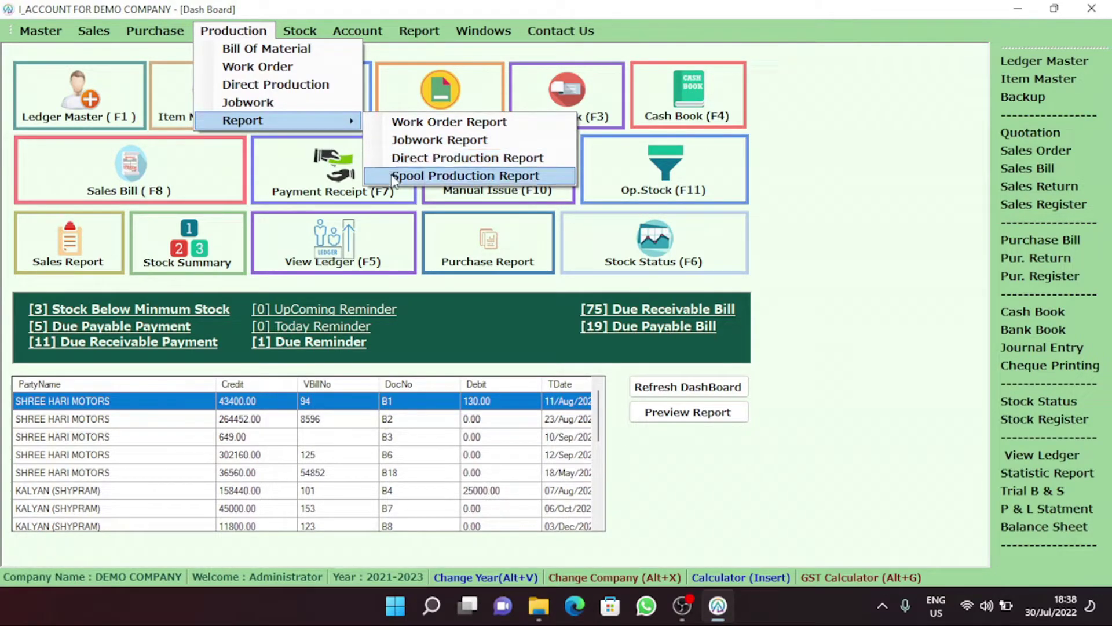
left_click(282, 50)
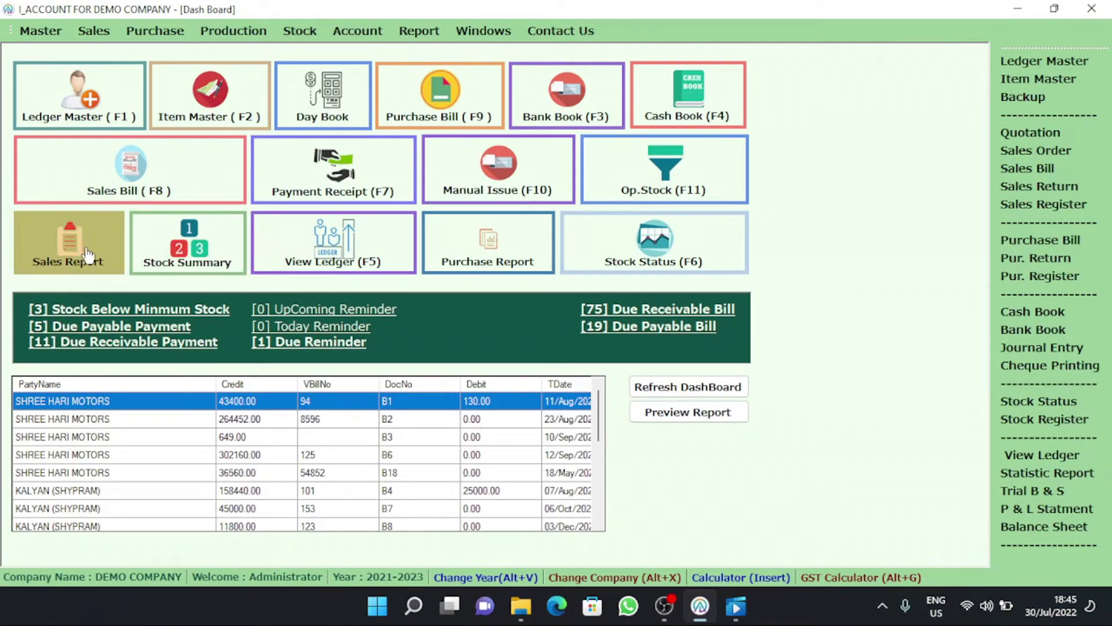
- Check the sales report options with Summary Report Item Wise selected and the purchase report options, closing each without a preview
left_click(87, 254)
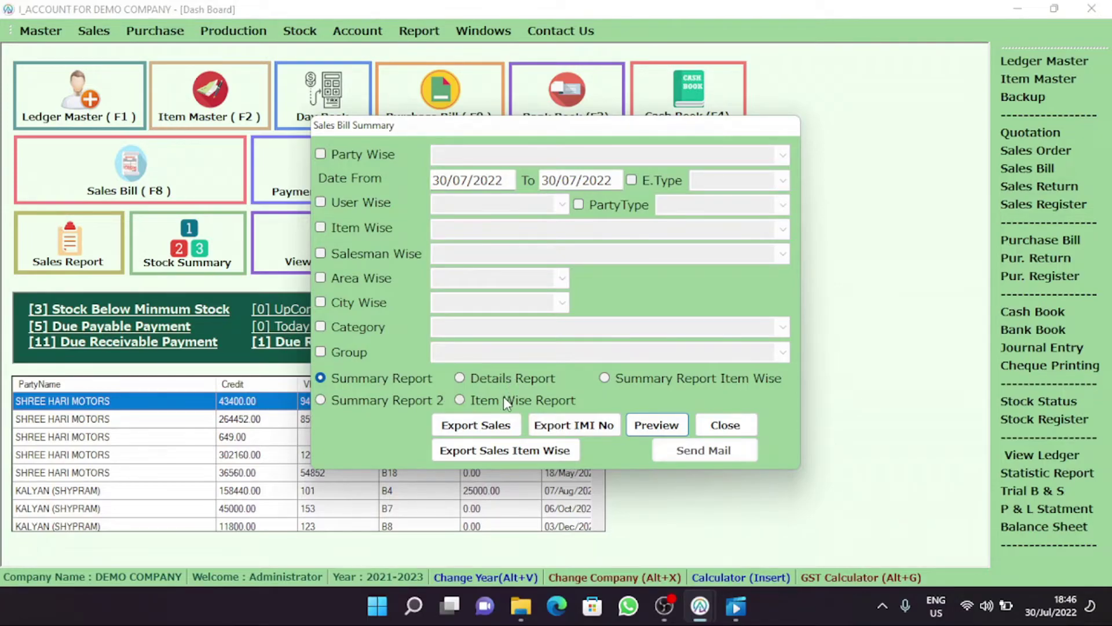
left_click(605, 378)
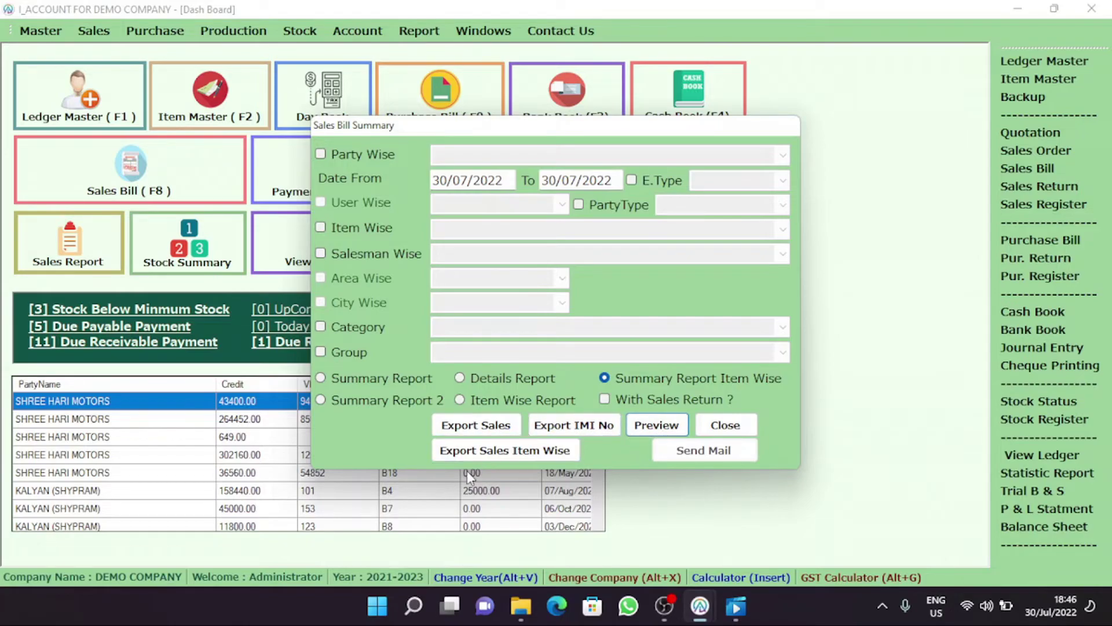
key("Escape")
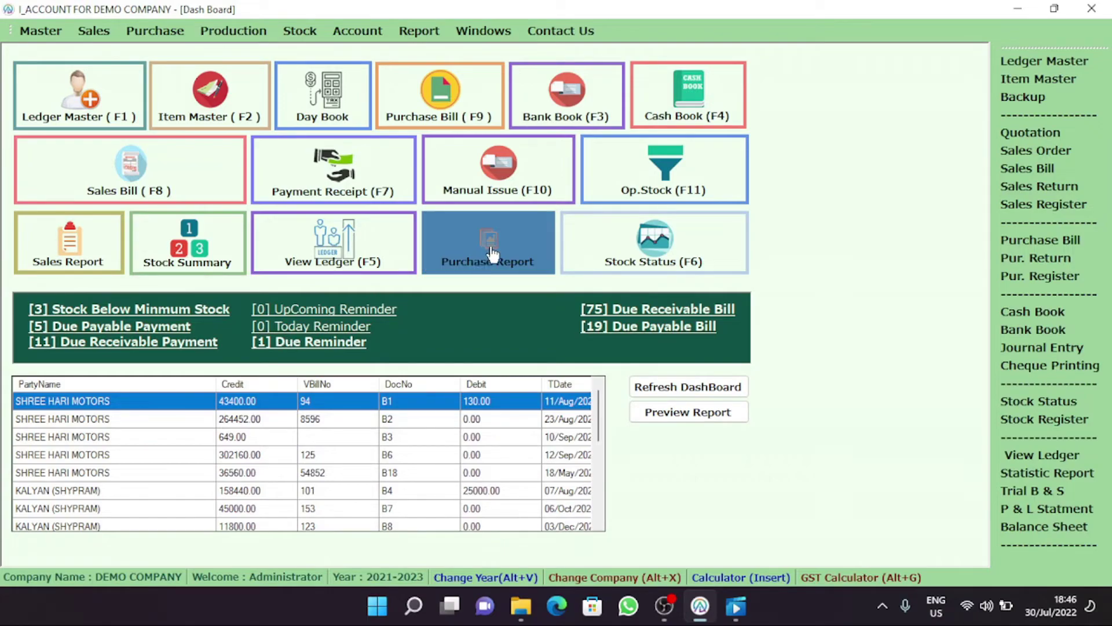
left_click(480, 262)
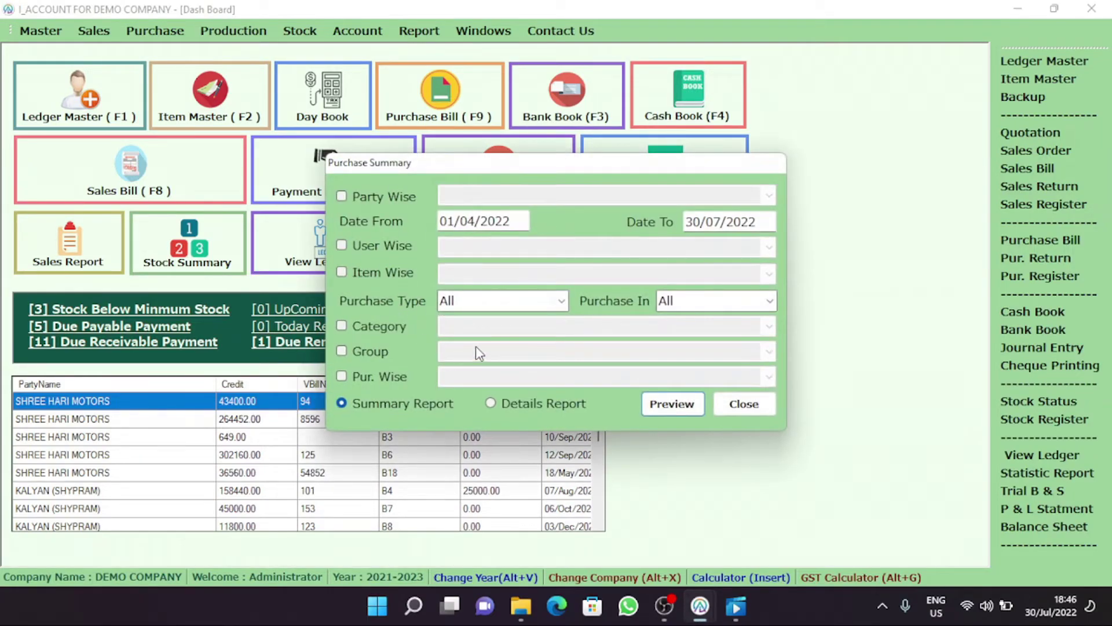
key("Escape")
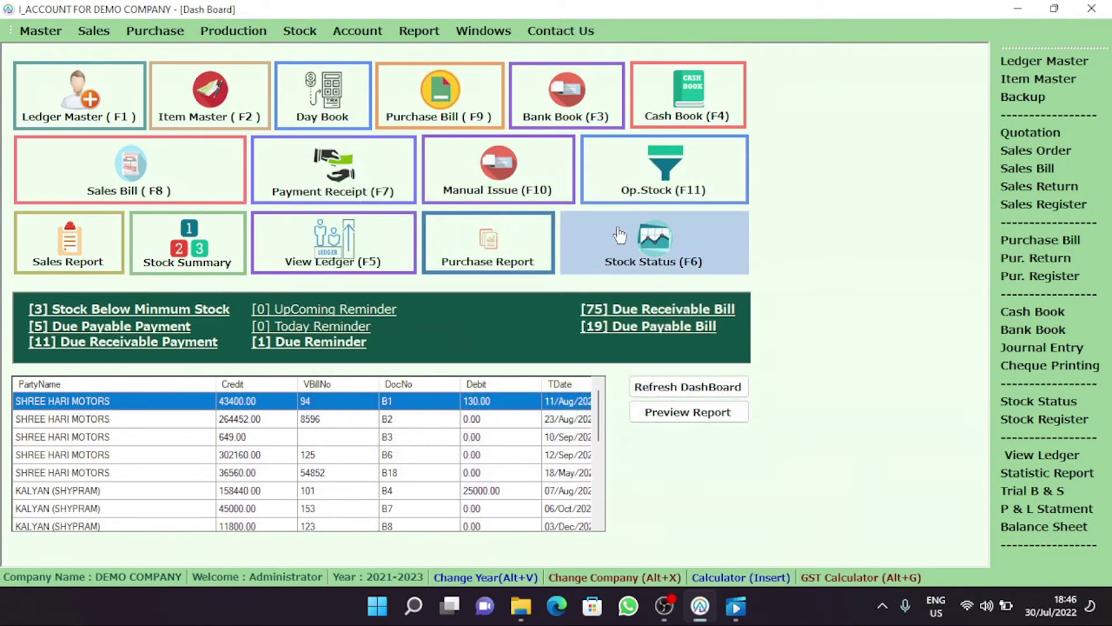
- Open the stock status list and show the stock details of 2X2 FLOORING TILES HIGH GLOSSY PRE
left_click(619, 249)
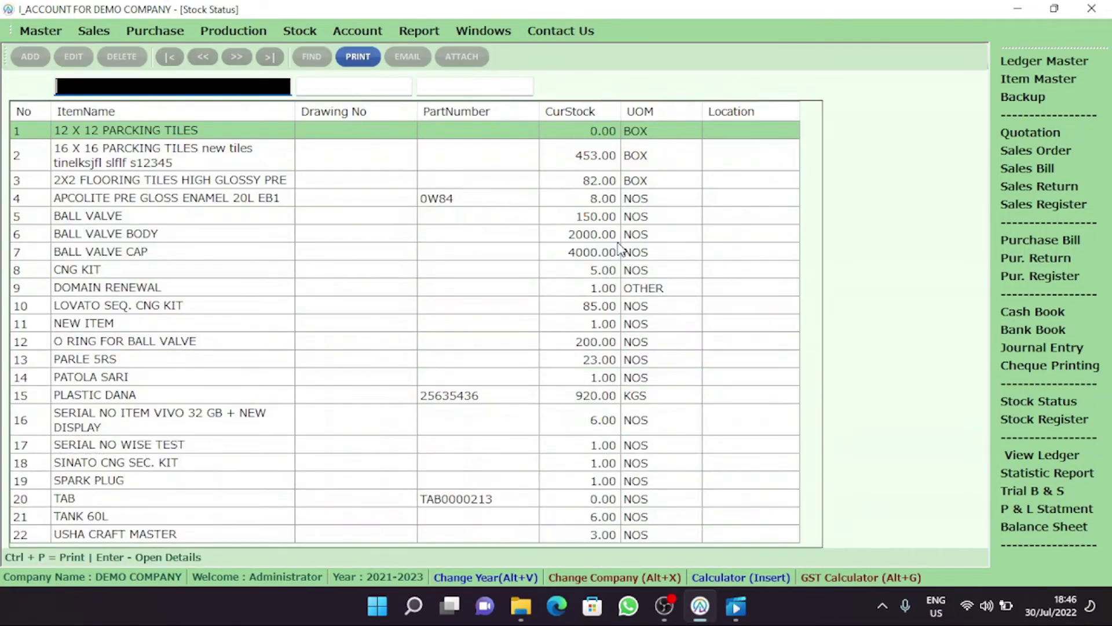
double_click(209, 181)
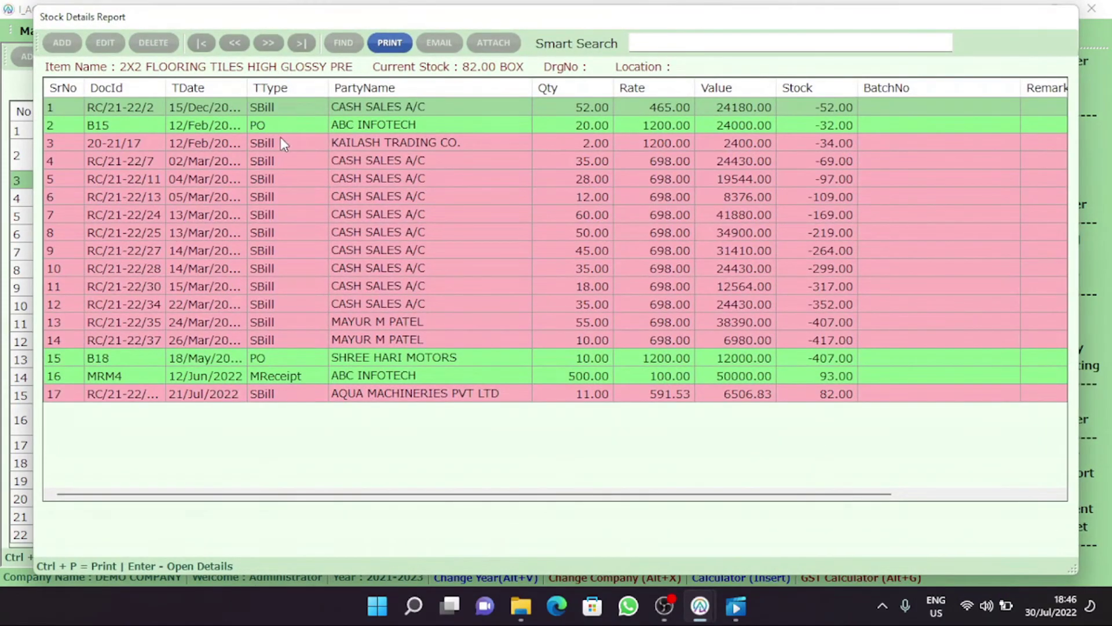